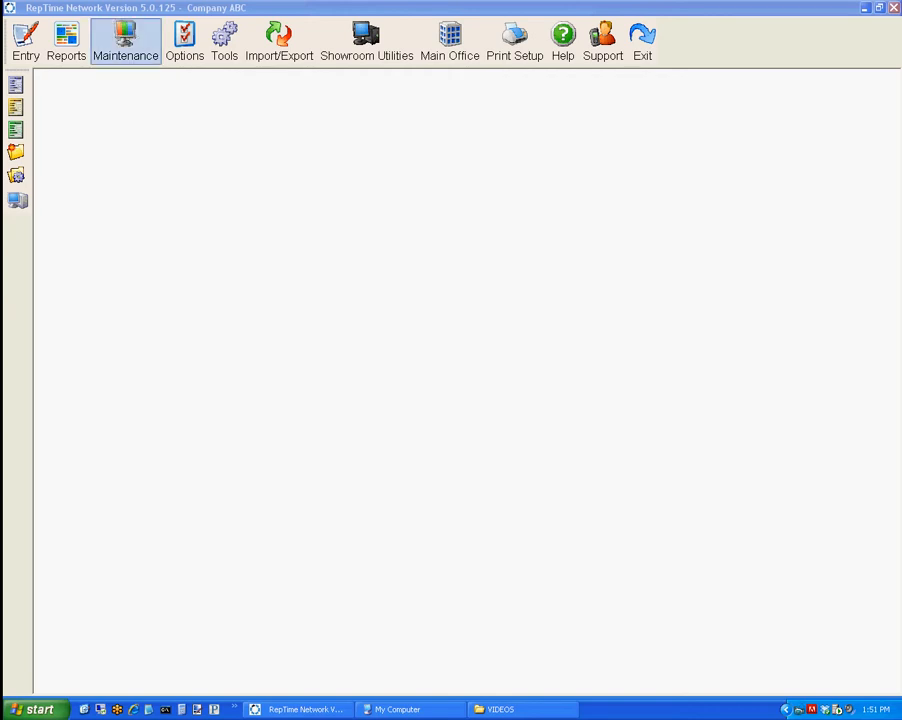
Open the customer browser and switch the list filter to inactive customers, then back to active ones.
click(125, 41)
click(141, 82)
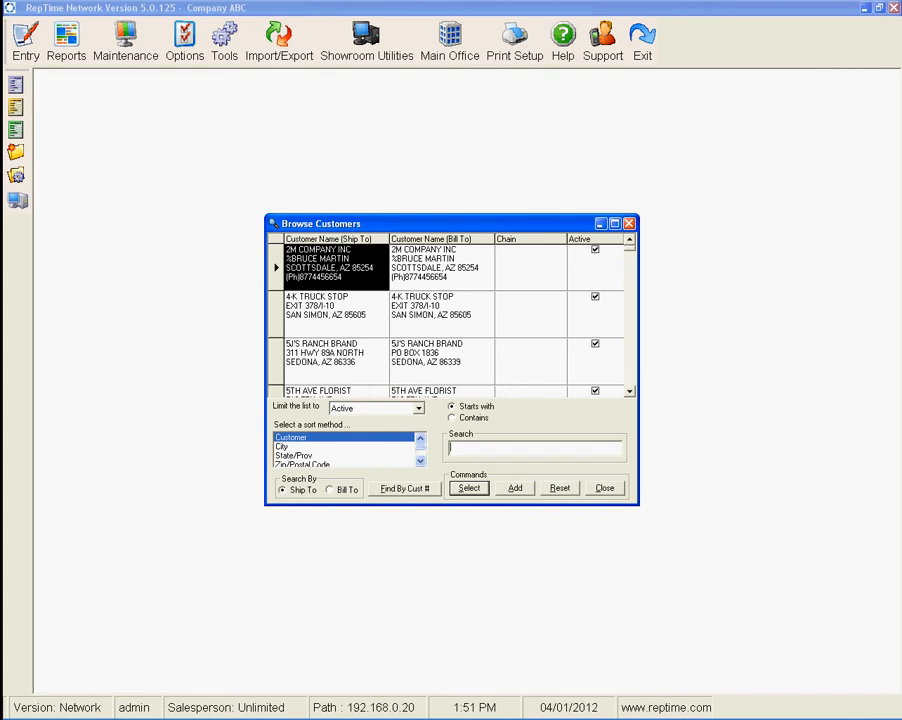
click(419, 409)
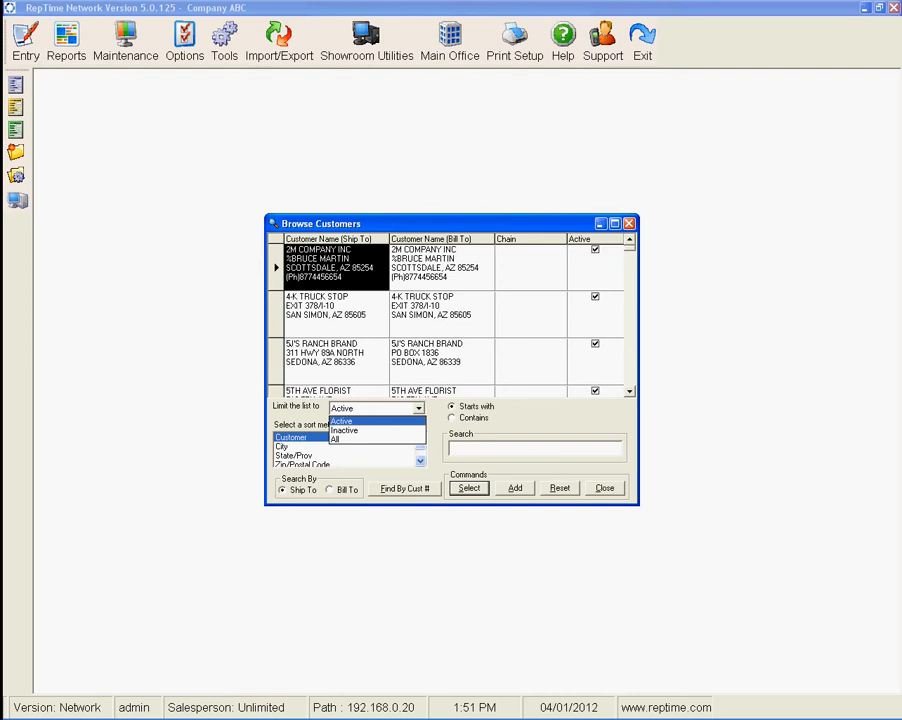
click(344, 430)
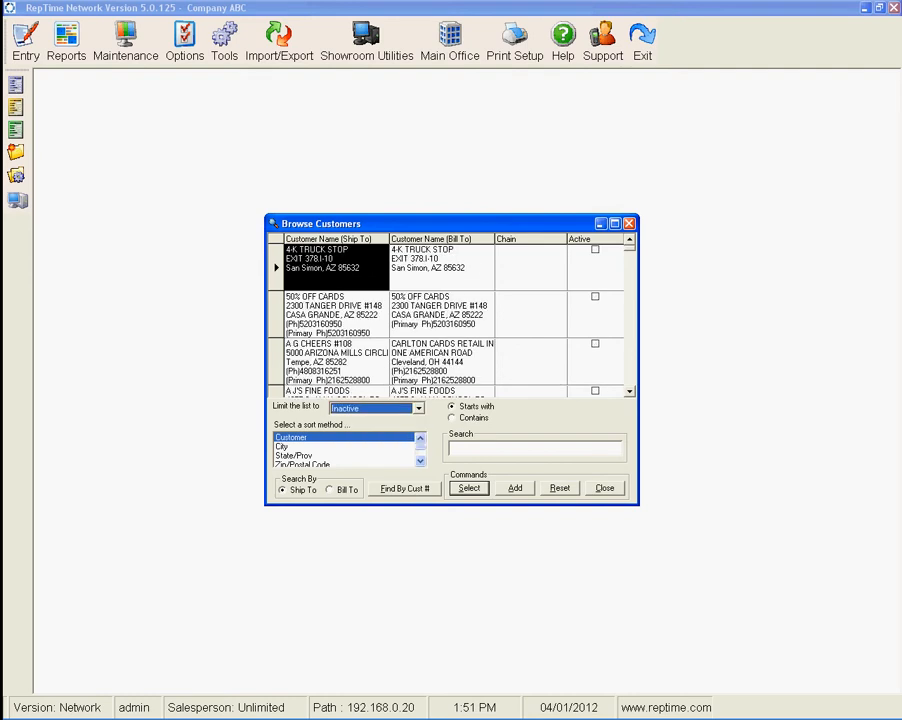
click(418, 408)
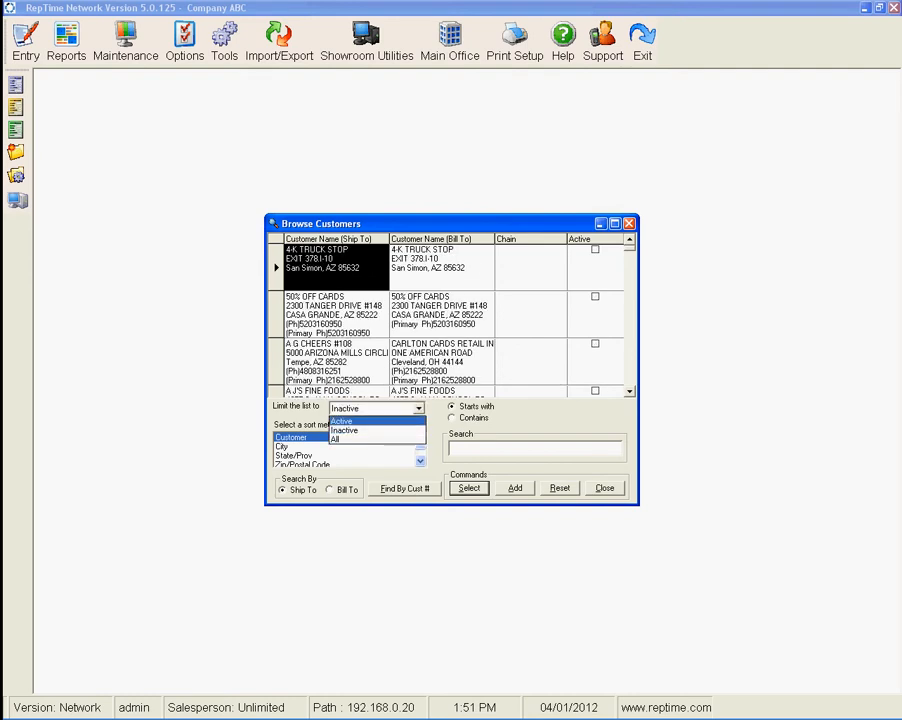
click(342, 421)
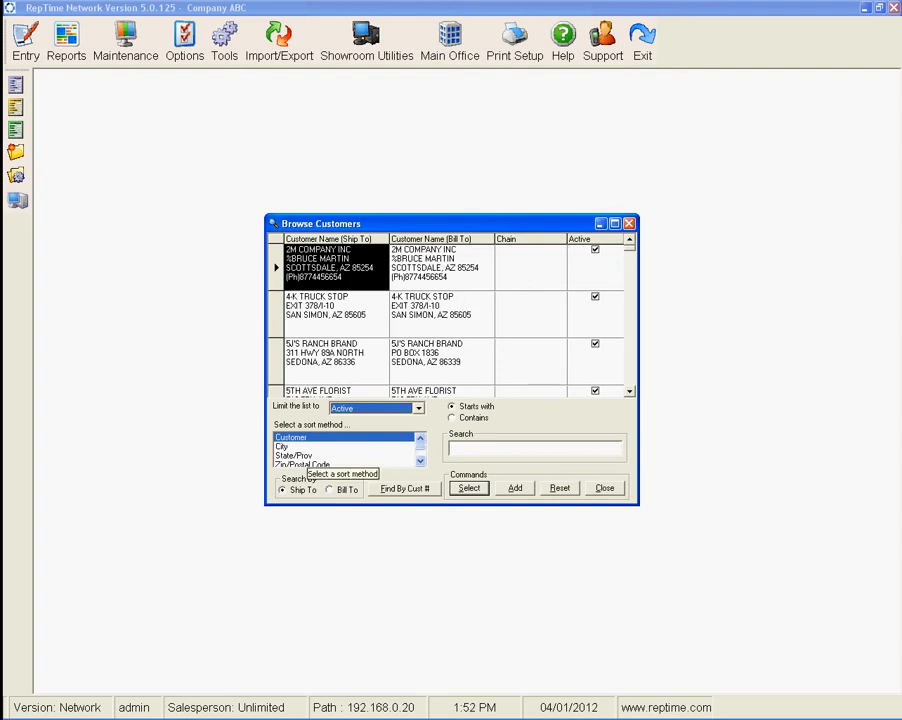
Scroll through the available sort methods in the customer browser.
click(420, 461)
click(420, 461)
click(420, 461)
click(420, 461)
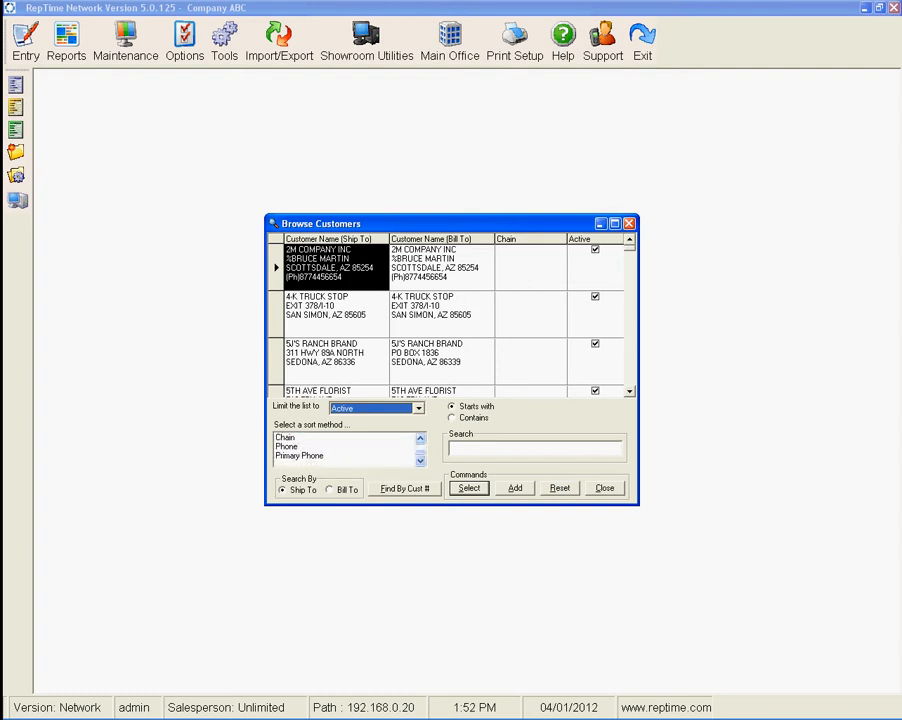
click(420, 439)
click(420, 439)
click(420, 439)
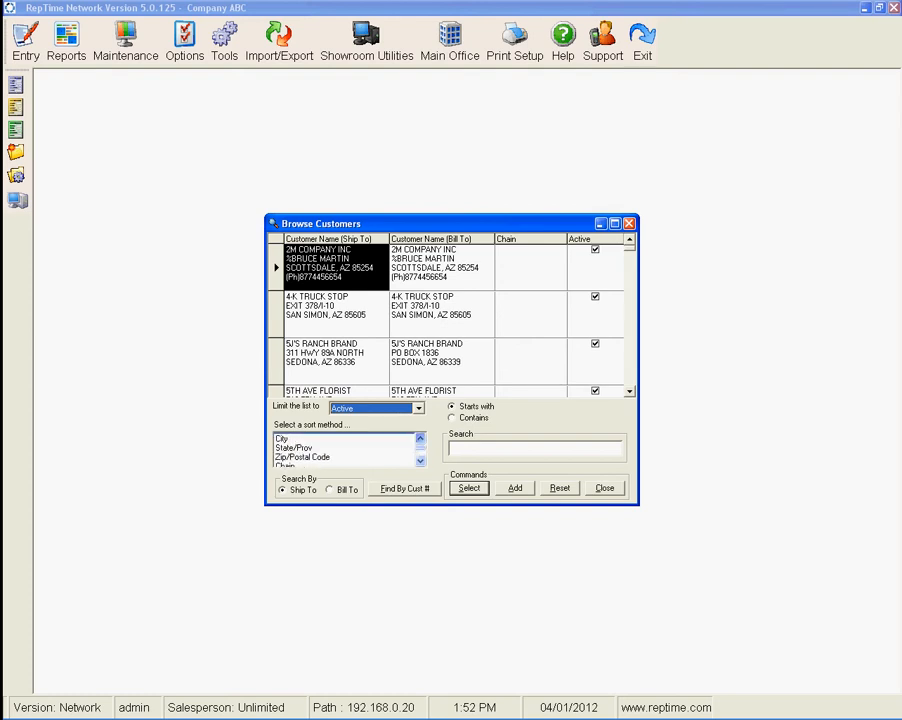
click(420, 439)
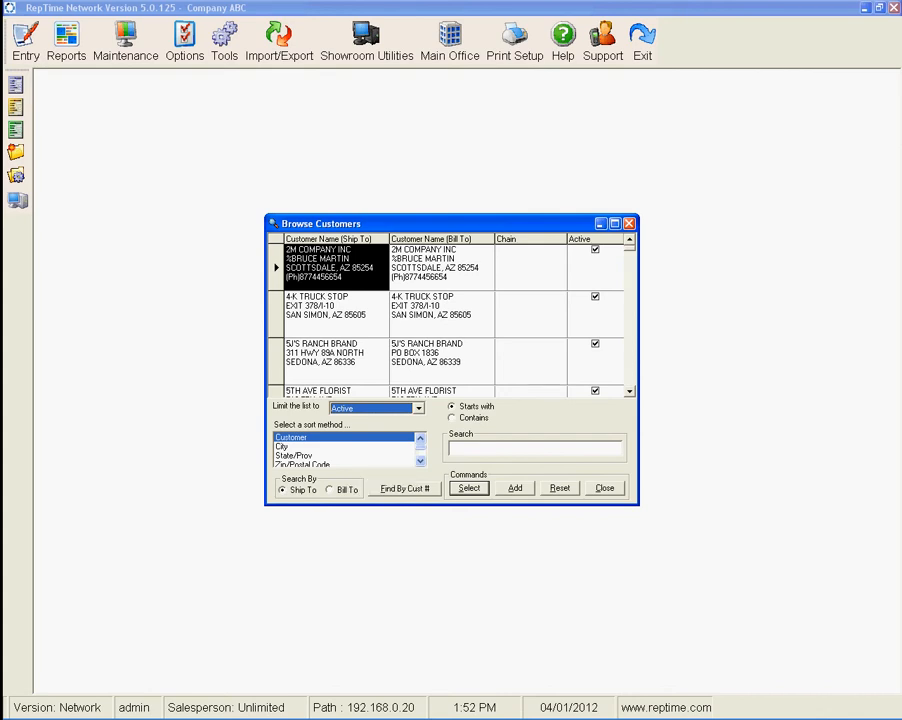
Search for customers starting with "test" and open the Test Customer record.
click(455, 449)
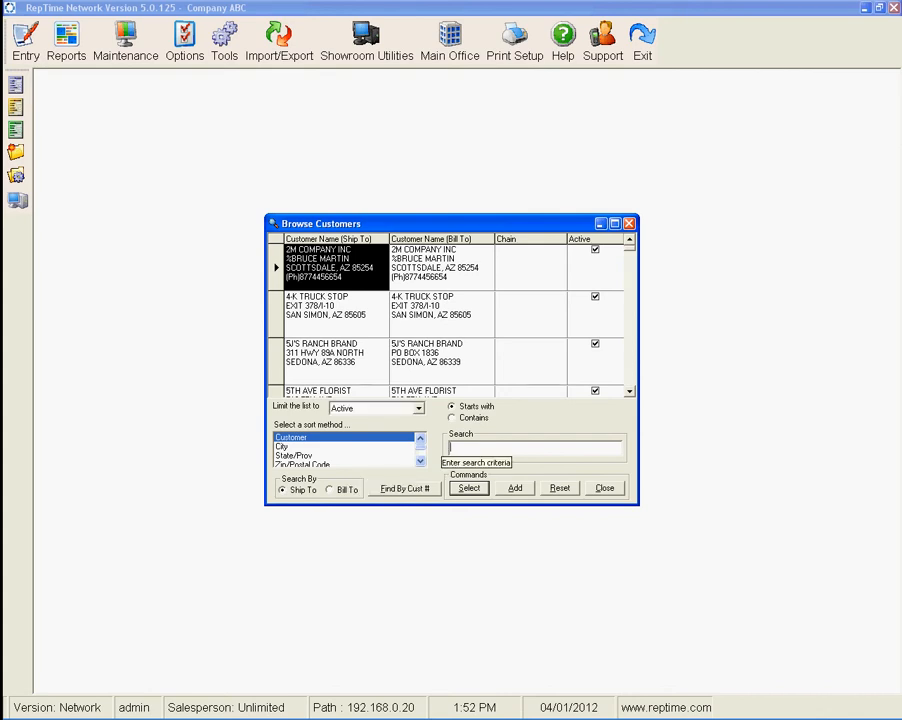
text(test)
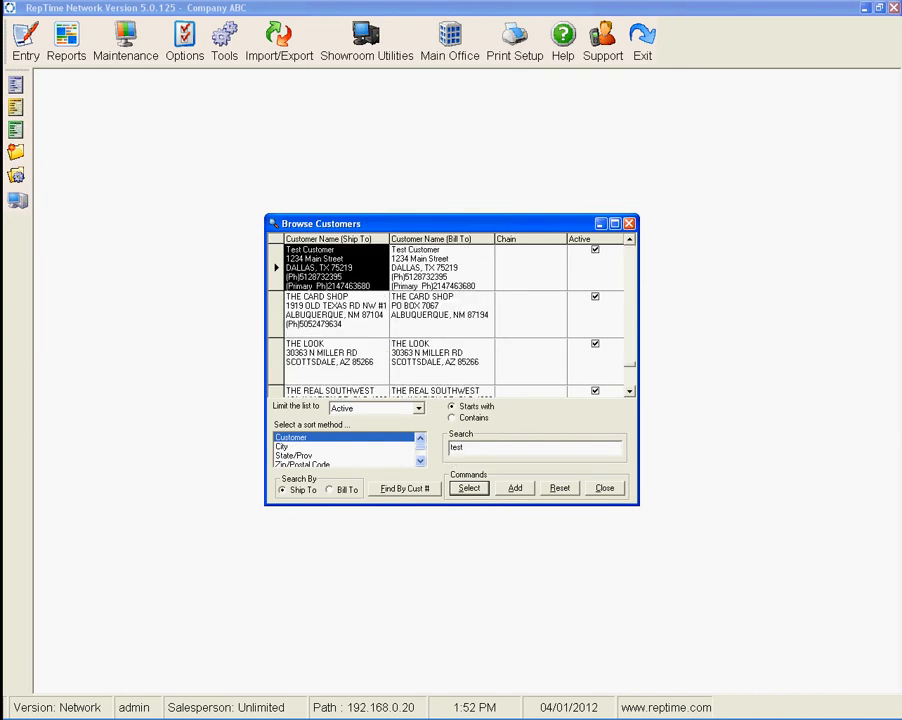
key(Return)
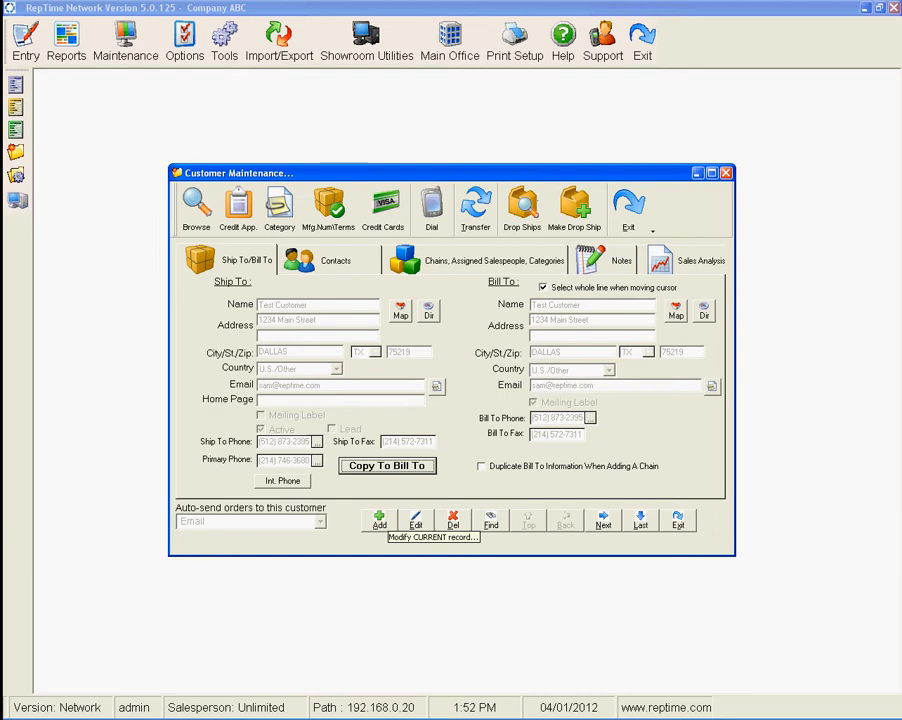
Edit the ship-to address to 1234 Second St. and copy the ship-to details to the bill-to address.
click(415, 520)
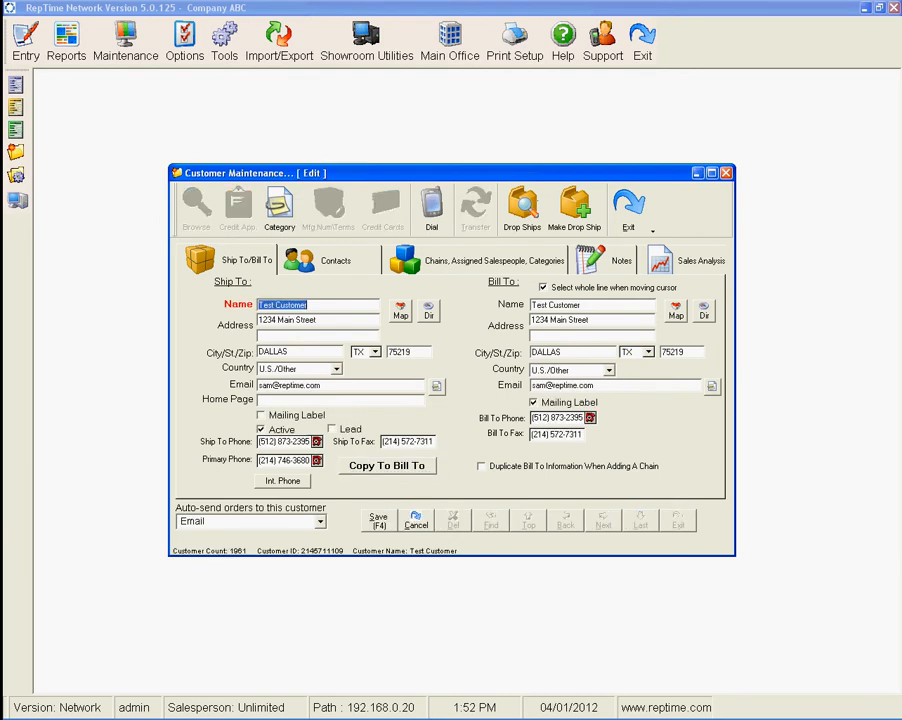
key(Tab)
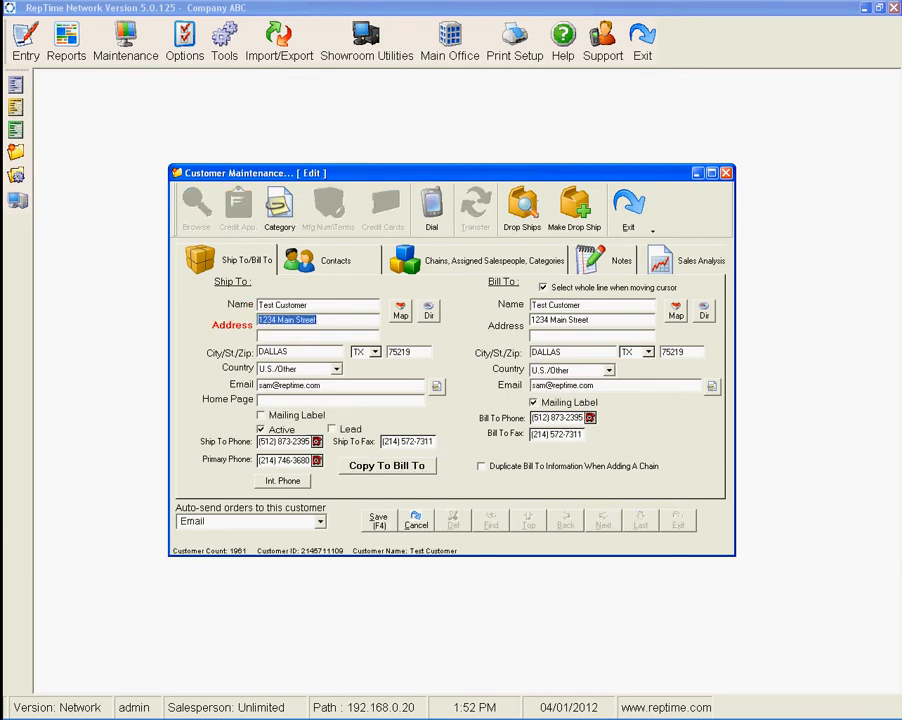
click(609, 371)
click(330, 320)
click(330, 320)
drag(284, 320, 362, 320)
key(BackSpace)
key(BackSpace)
key(BackSpace)
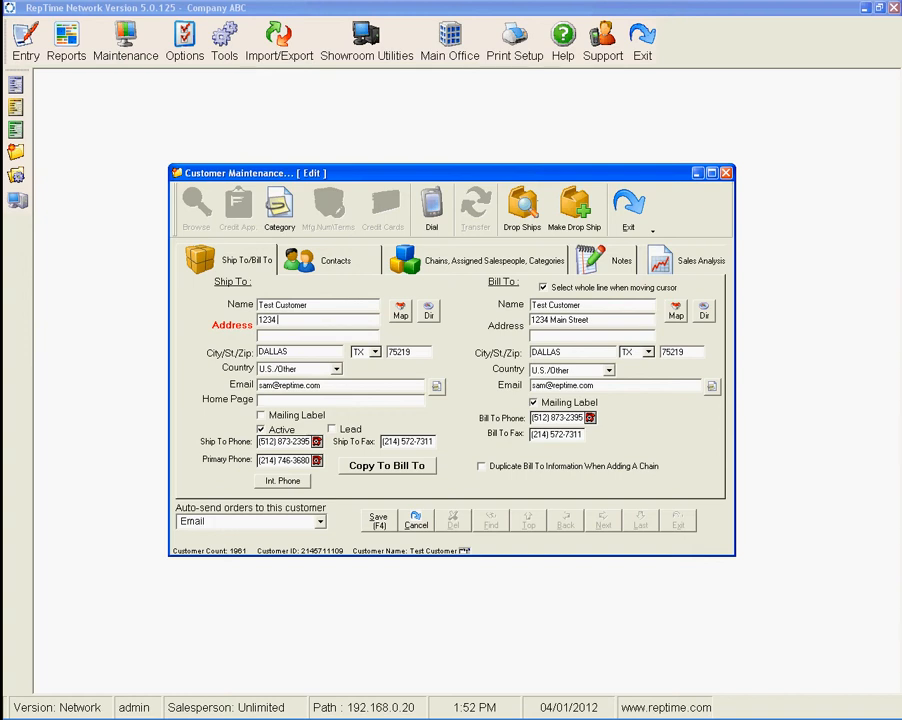
text(Second Str.)
click(387, 466)
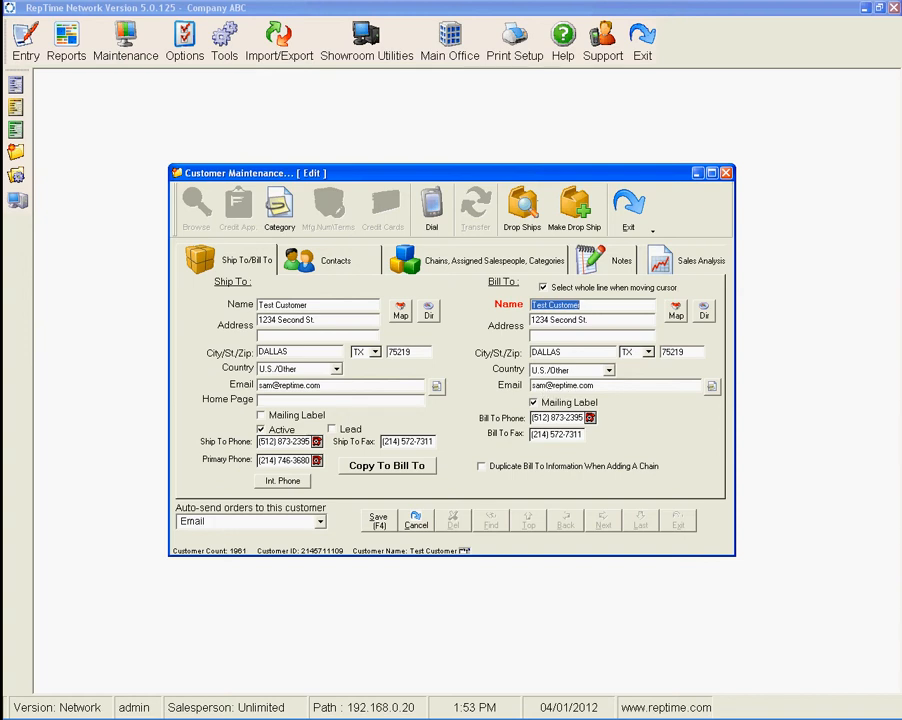
click(335, 261)
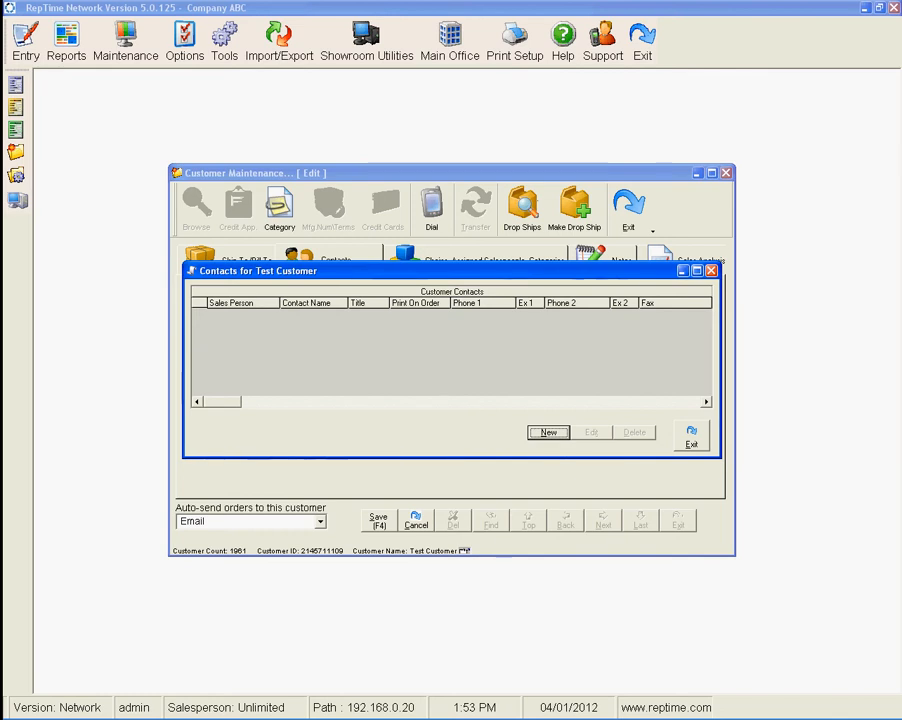
click(548, 433)
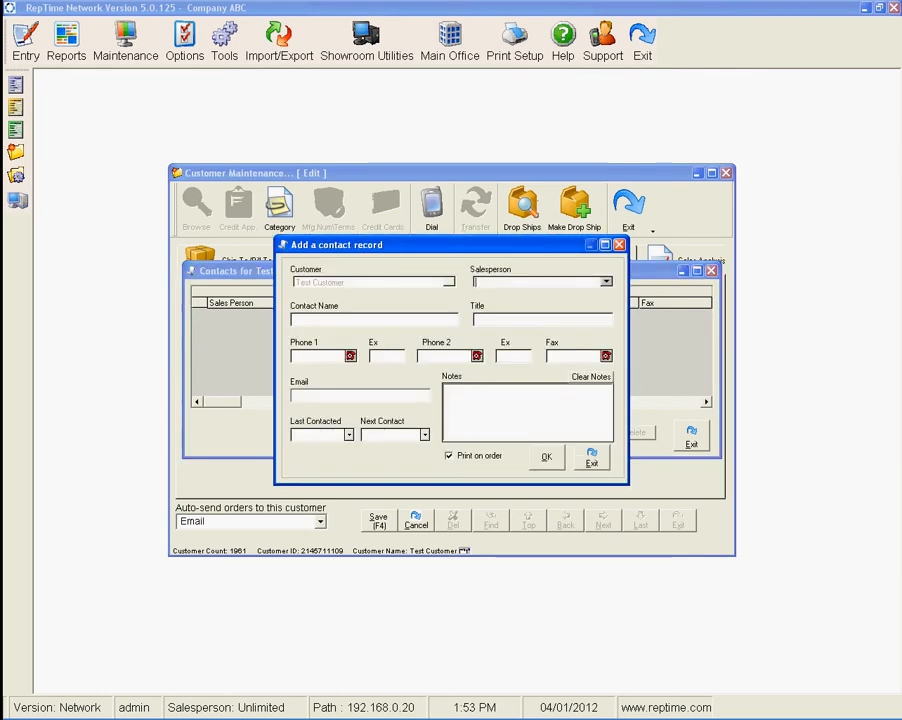
click(606, 282)
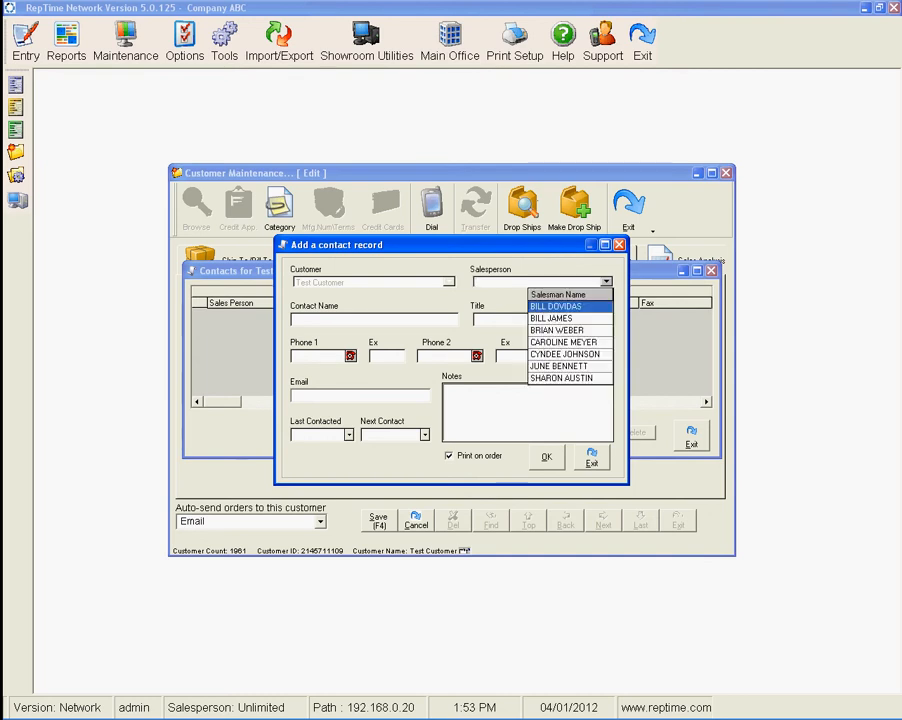
click(551, 318)
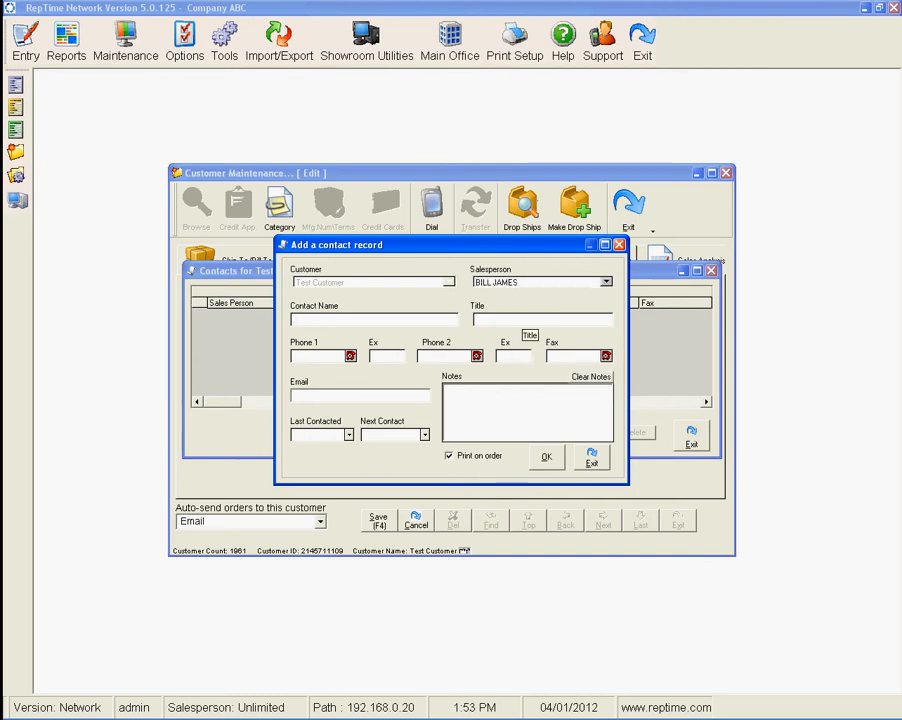
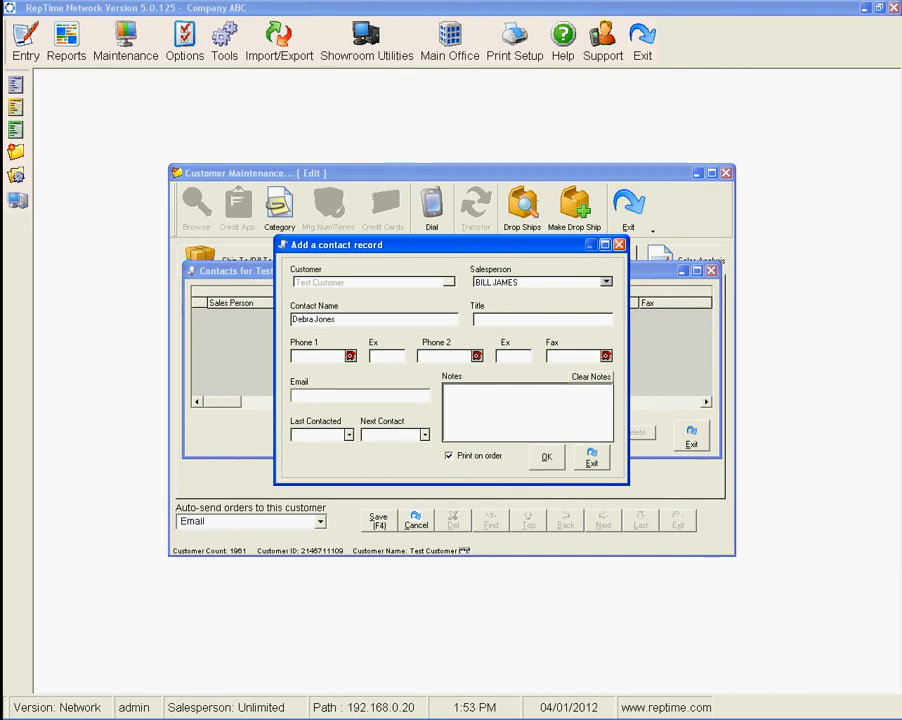
key(Tab)
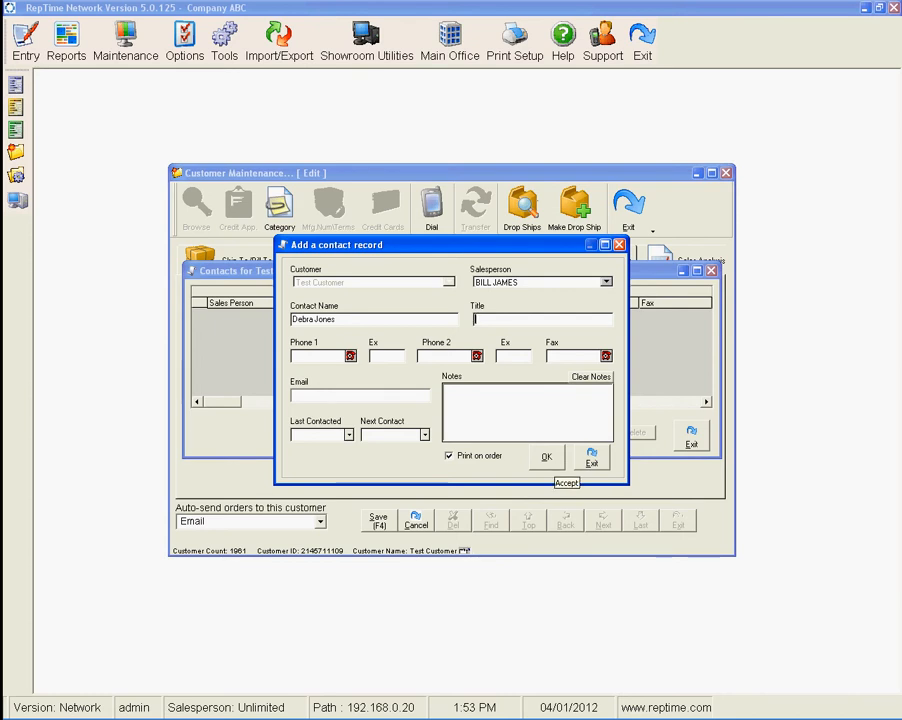
click(546, 456)
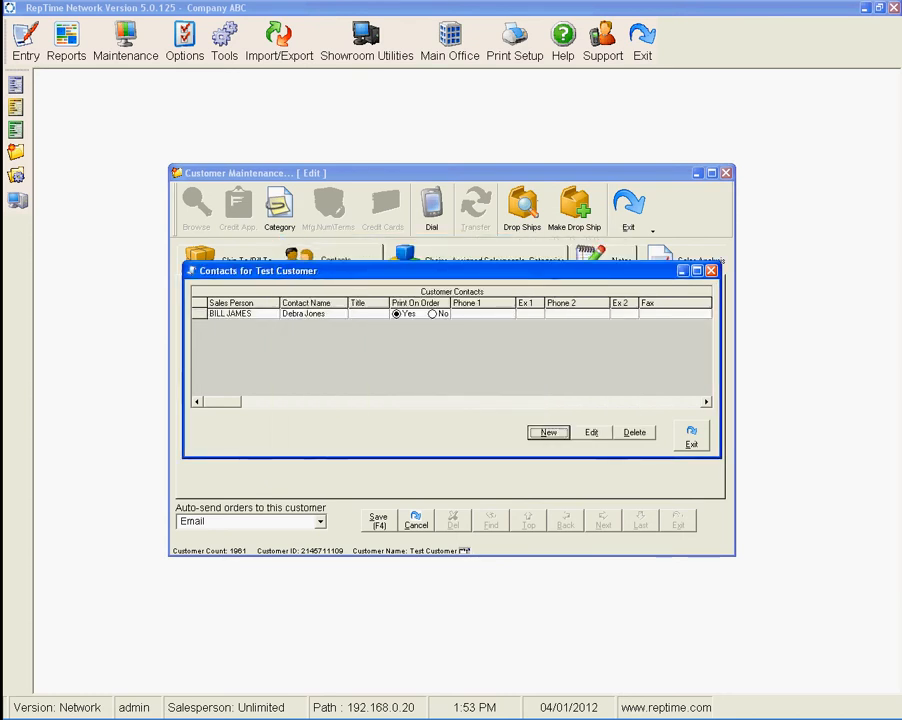
click(691, 436)
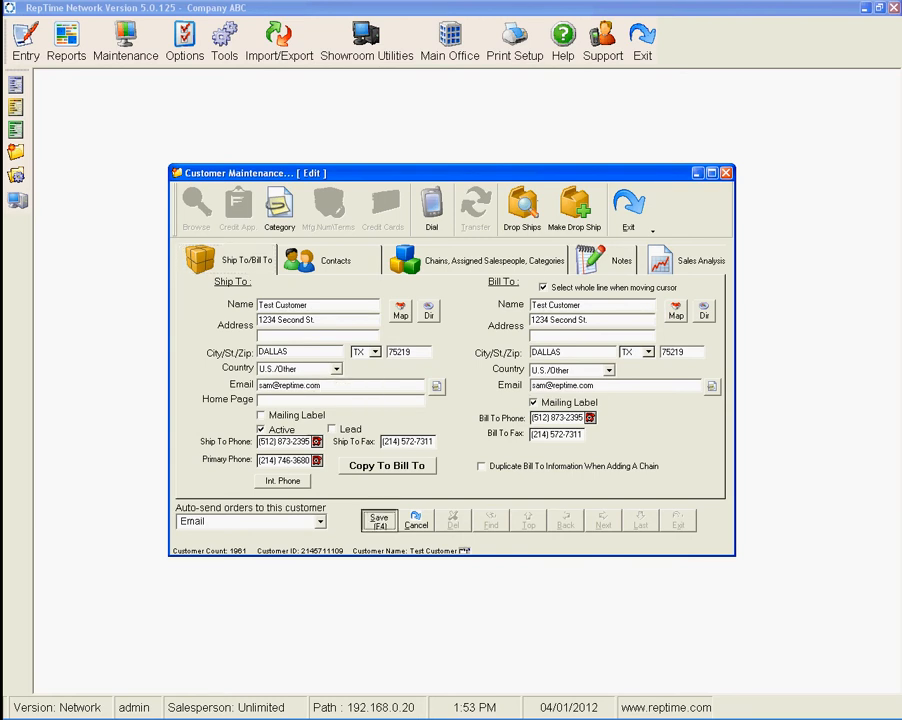
click(378, 521)
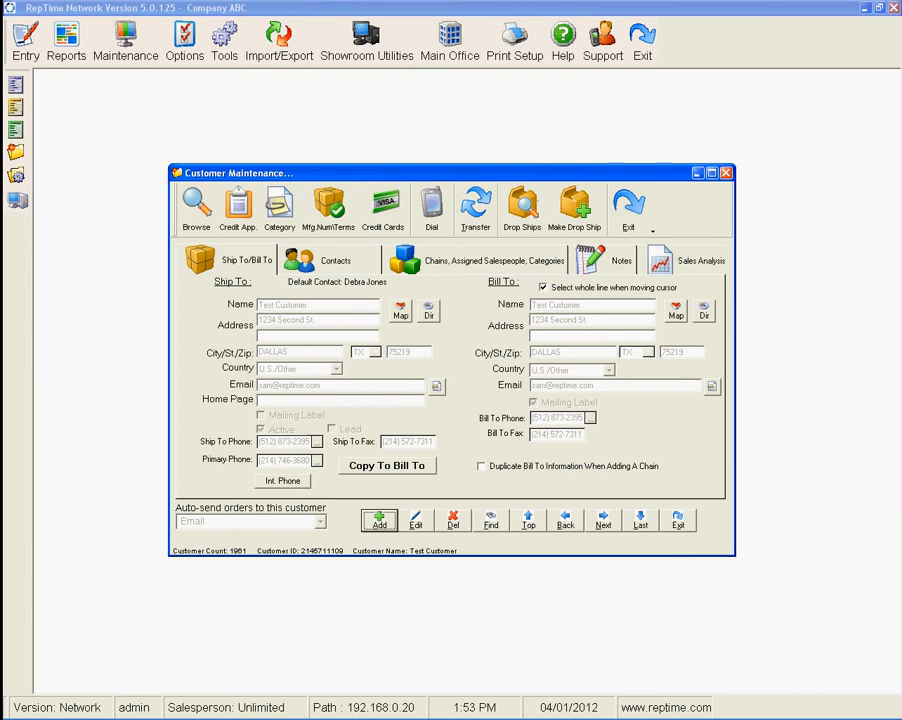
Start a new customer named Test Customer with address 1234 Main St.
key(Return)
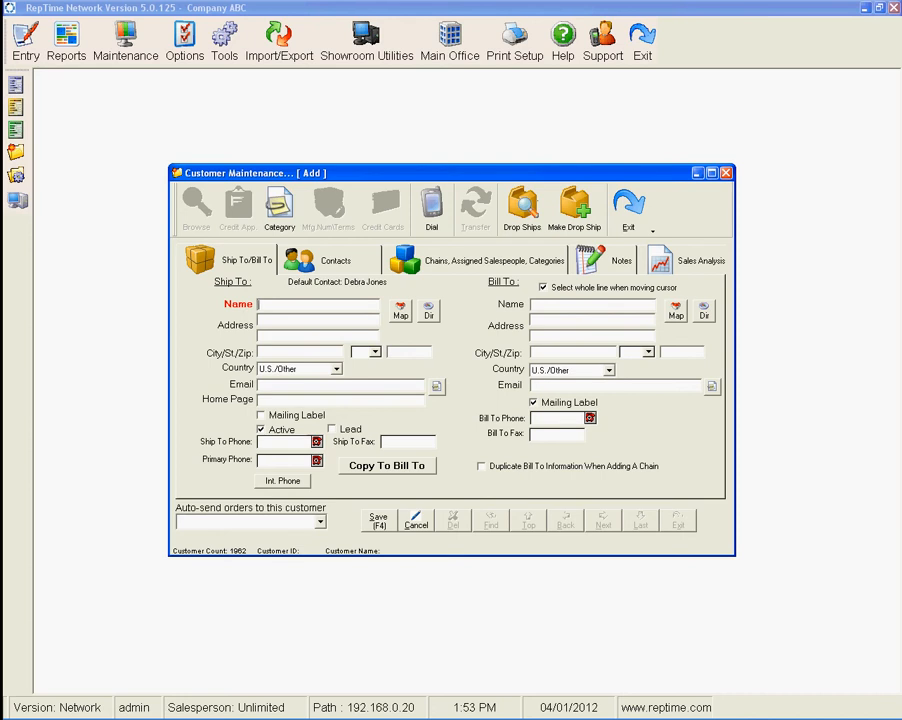
text(Test Customer)
key(Tab)
text(1234)
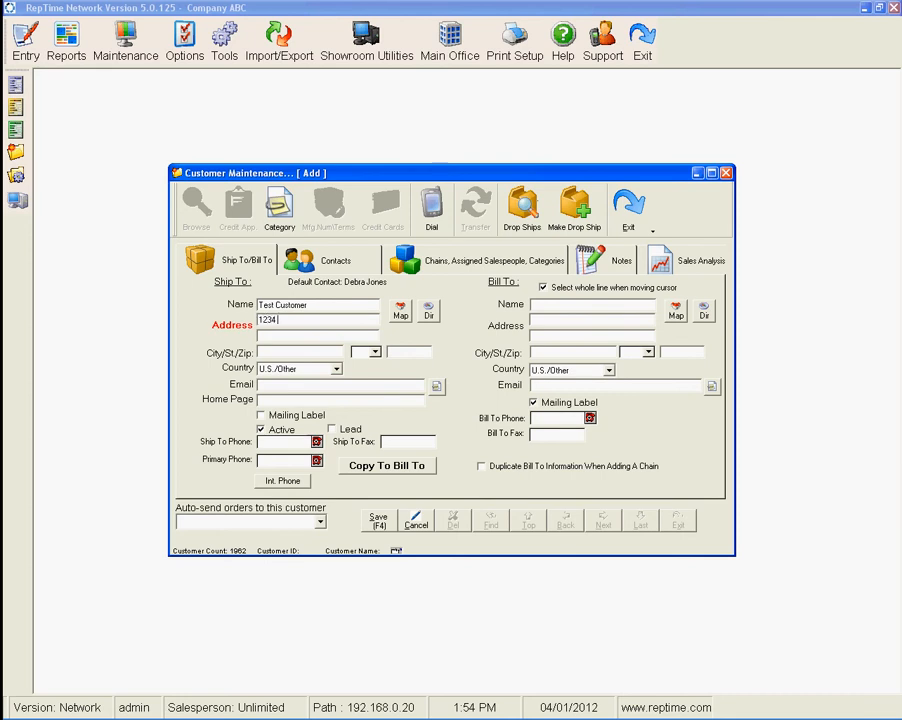
text( Main St.)
key(Tab)
key(Tab)
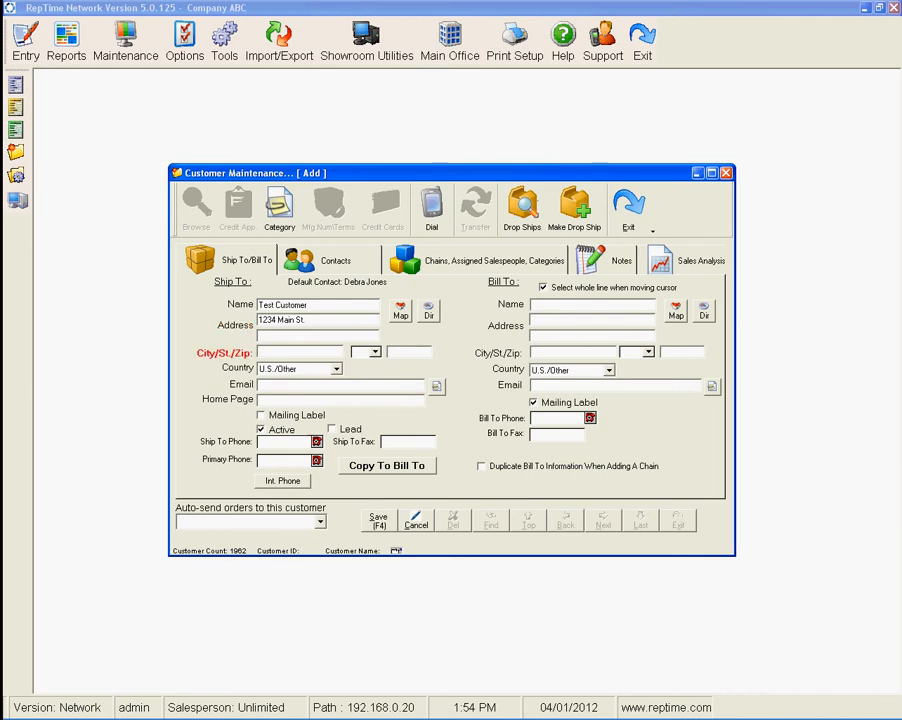
Enter ZIP code 75214 and fill in the customer's e-mail address.
text(75214)
key(Tab)
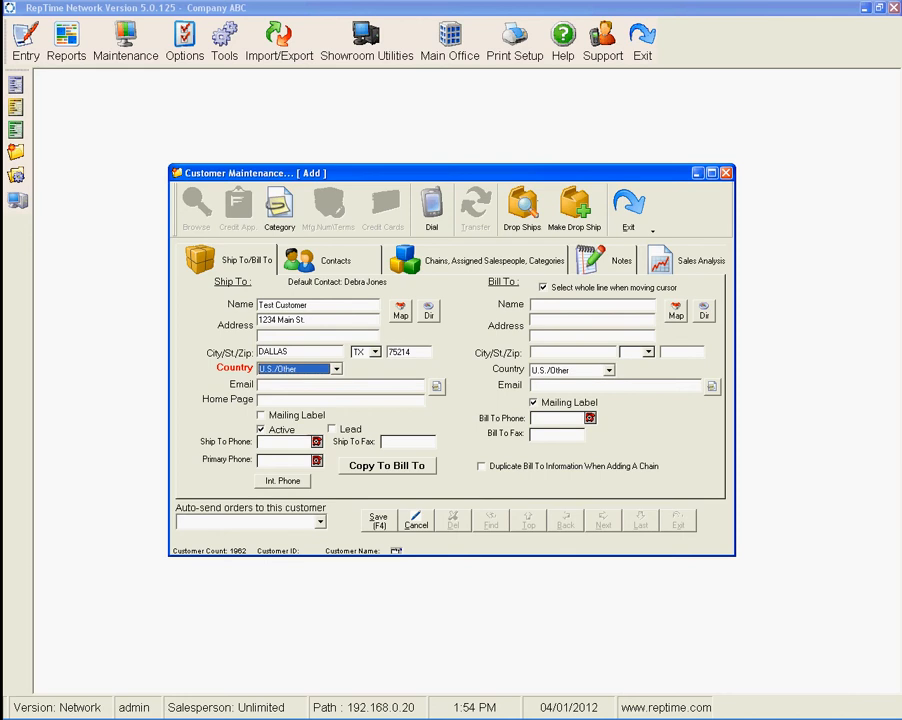
key(Tab)
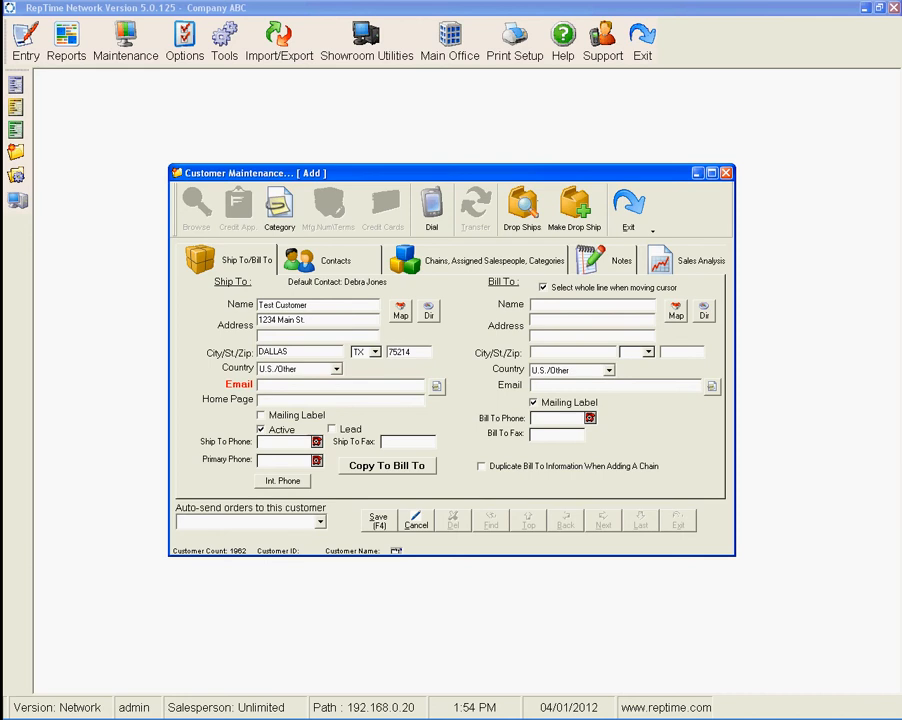
key(Tab)
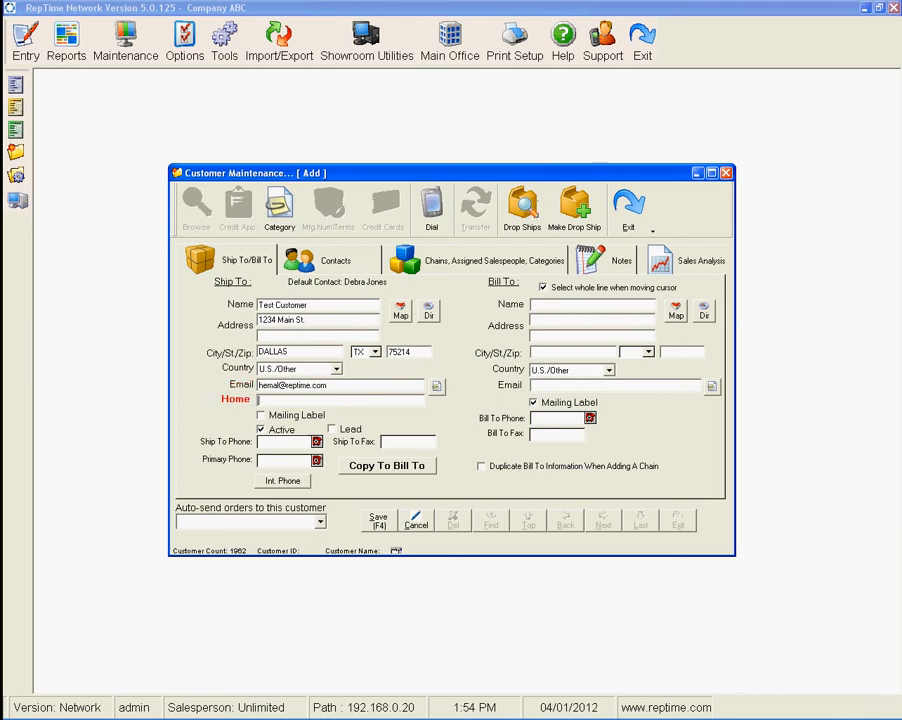
text(www.reptime.com)
key(Tab)
key(space)
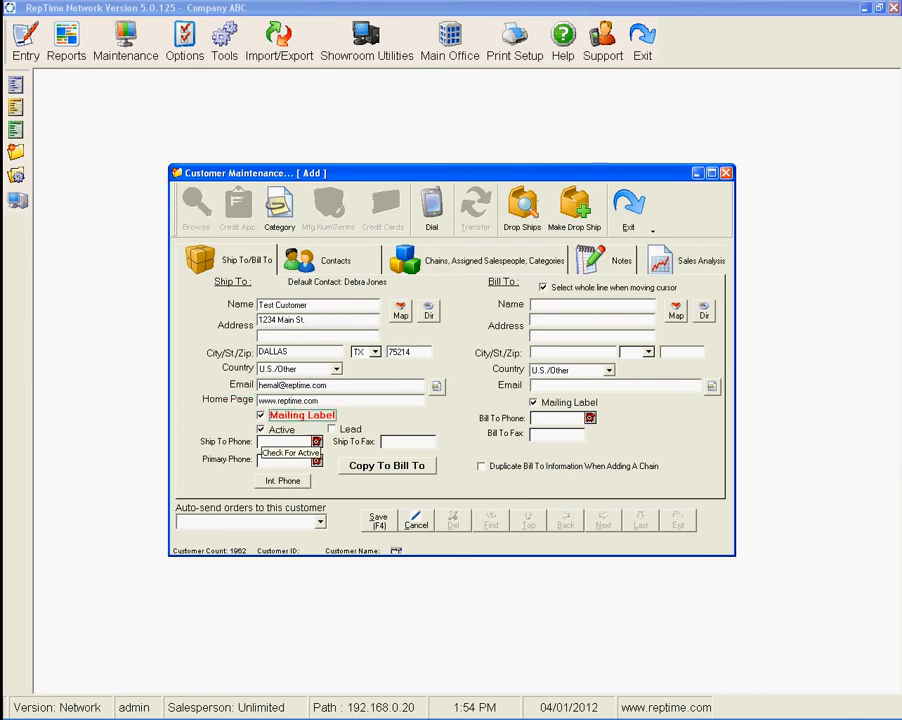
key(Tab)
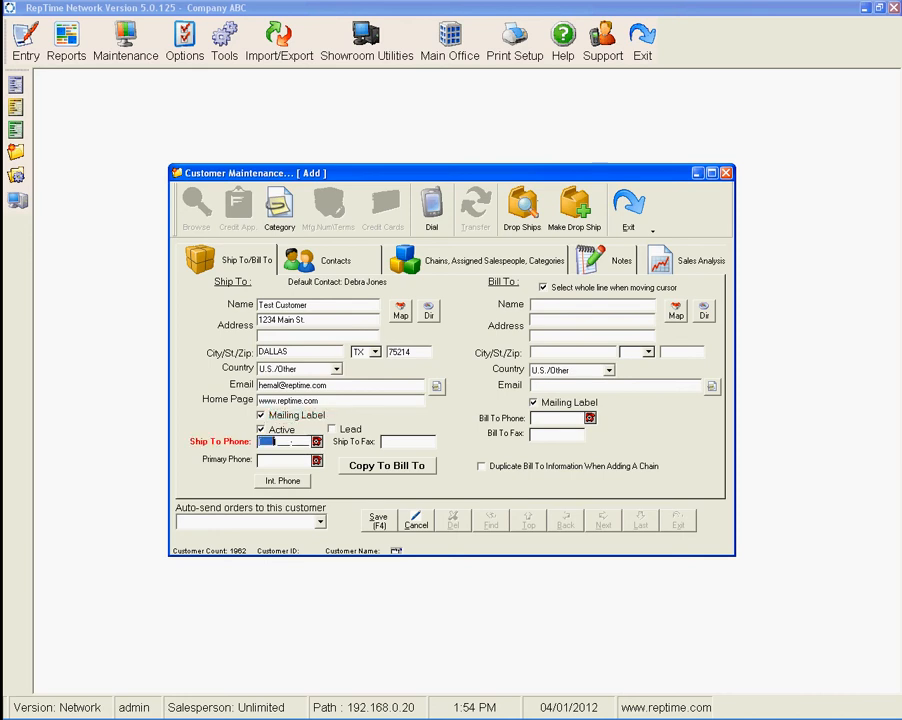
Enter the customer's ship-to phone number.
key(Tab)
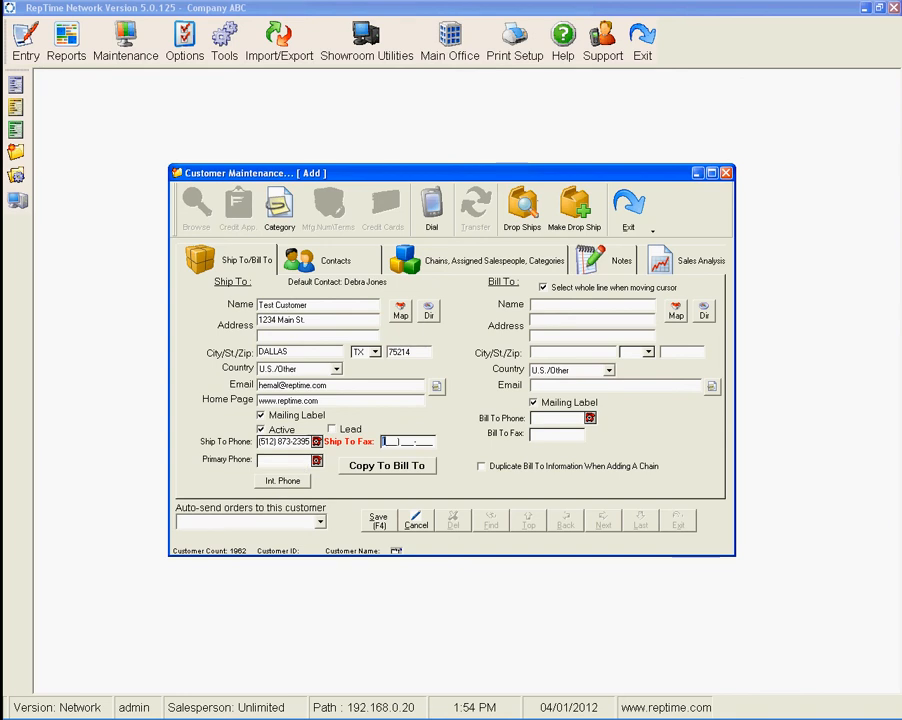
Copy the ship-to details to the bill-to address and save the new customer.
click(387, 465)
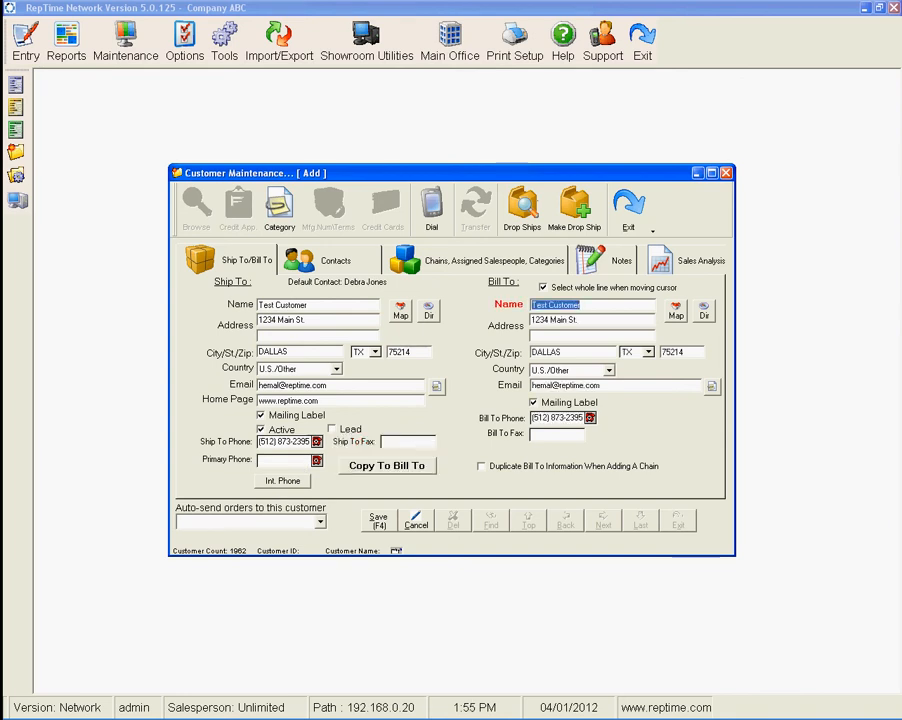
click(378, 520)
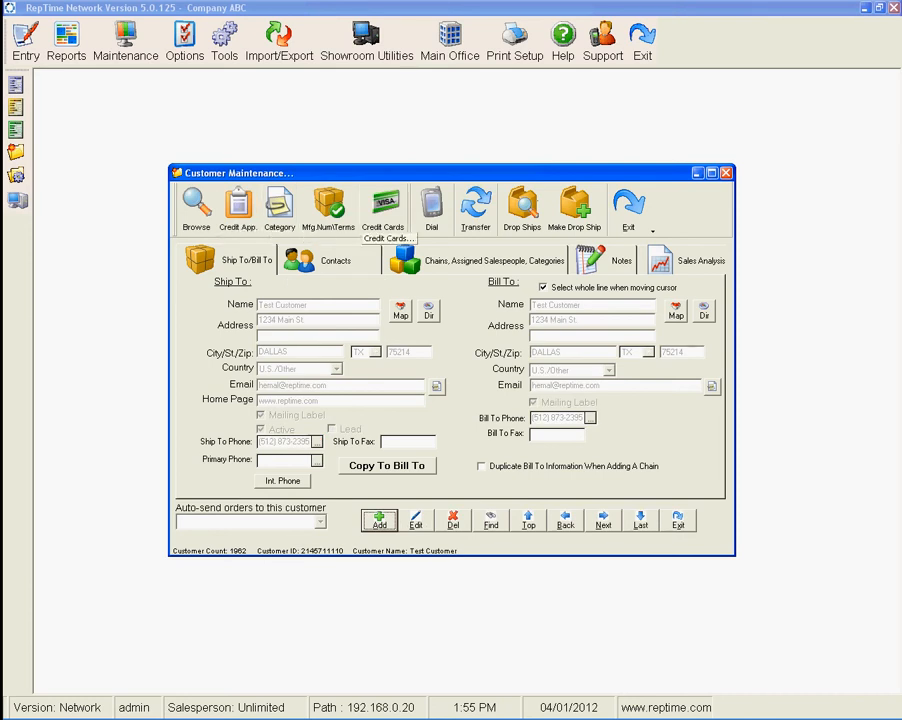
Add a MASTERCARD credit card for the customer with the cardholder's name and the 1234 Main St., DALLAS billing address.
click(385, 210)
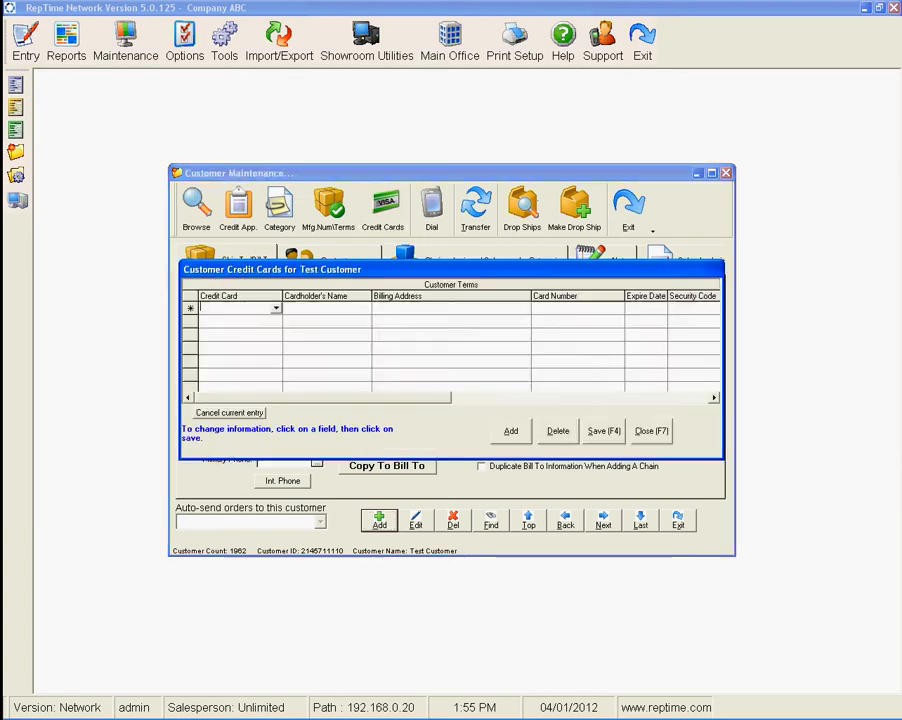
click(276, 309)
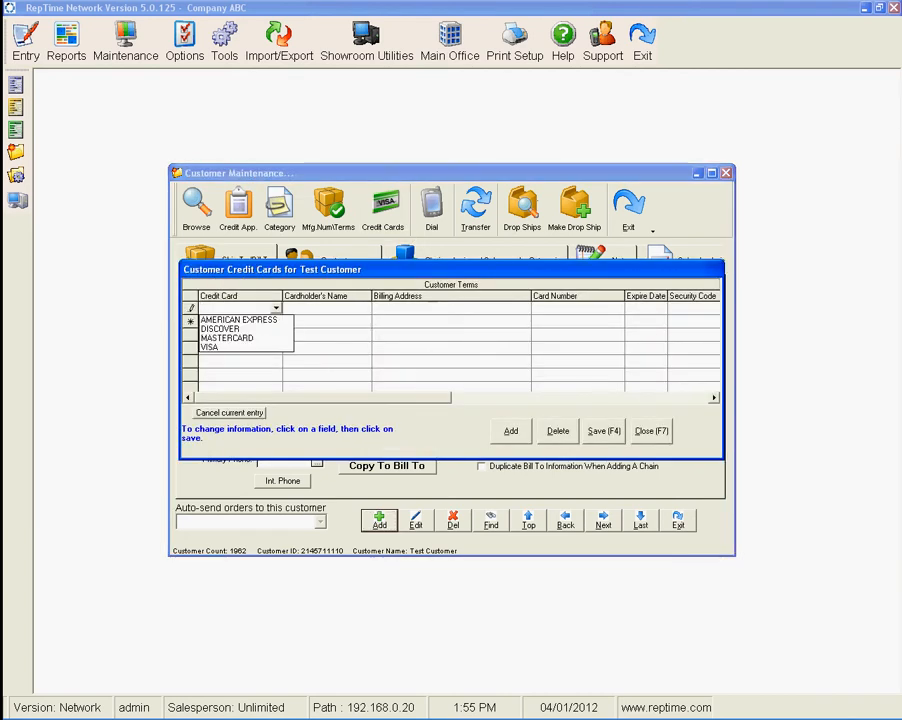
click(226, 338)
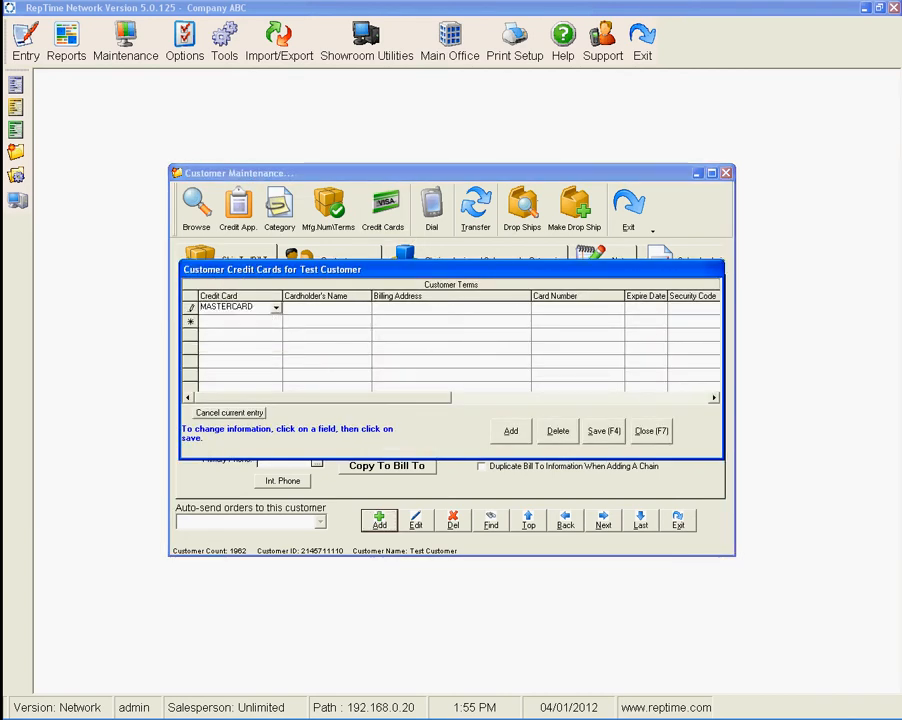
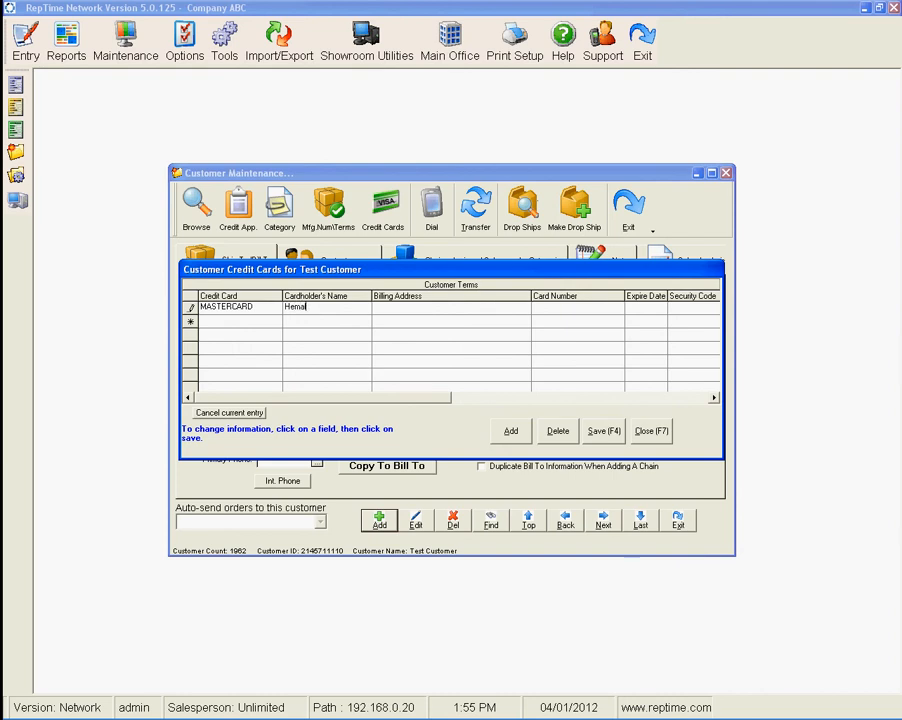
key(Tab)
click(525, 308)
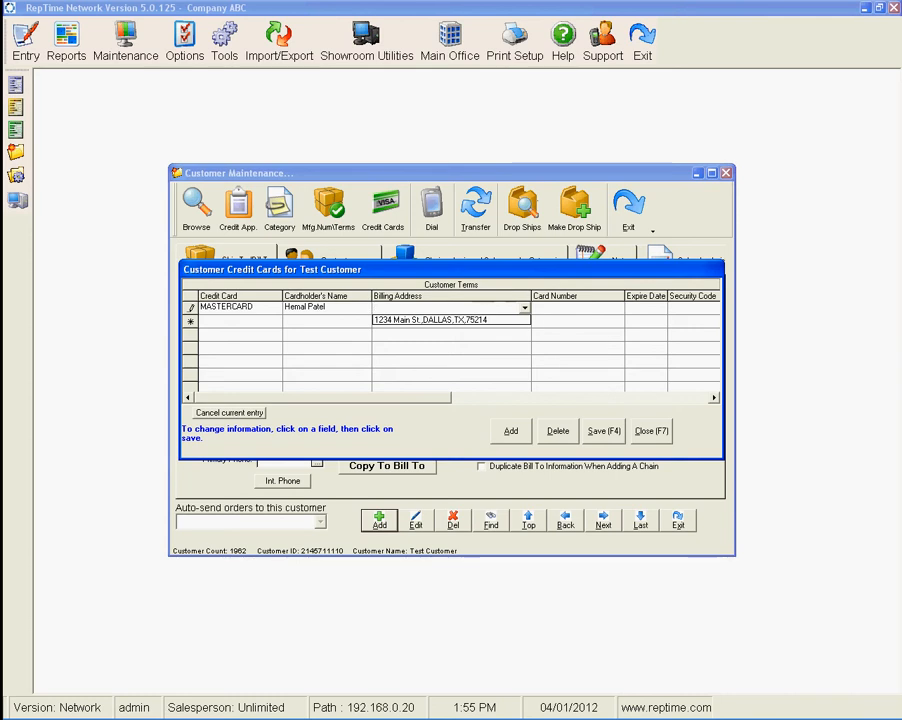
click(431, 320)
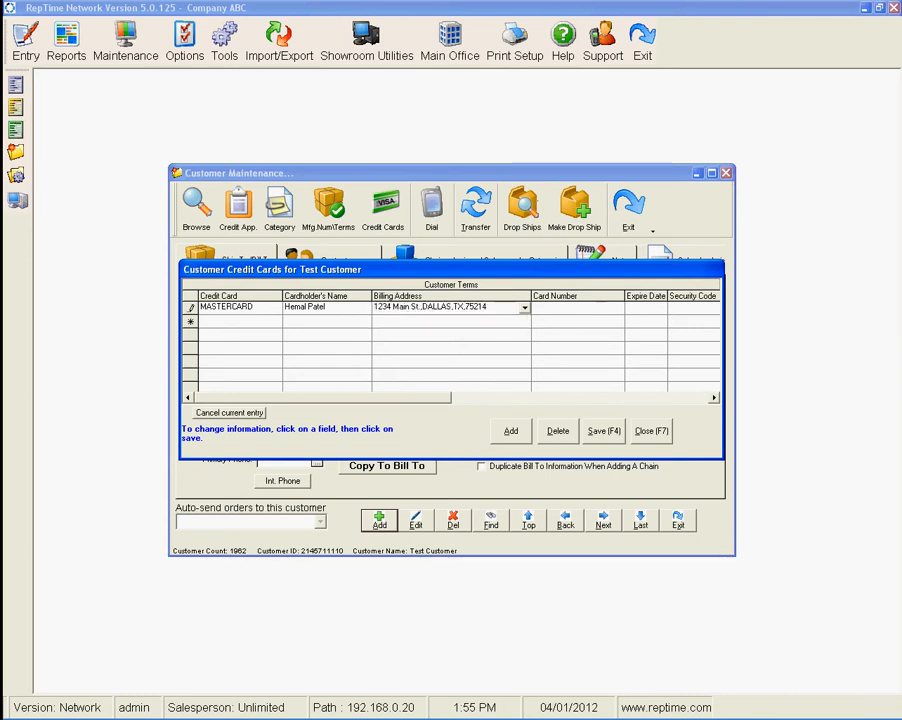
Enter the card number, expiry date and security code for the card, then close the credit card list.
click(577, 307)
text(1122334455667788)
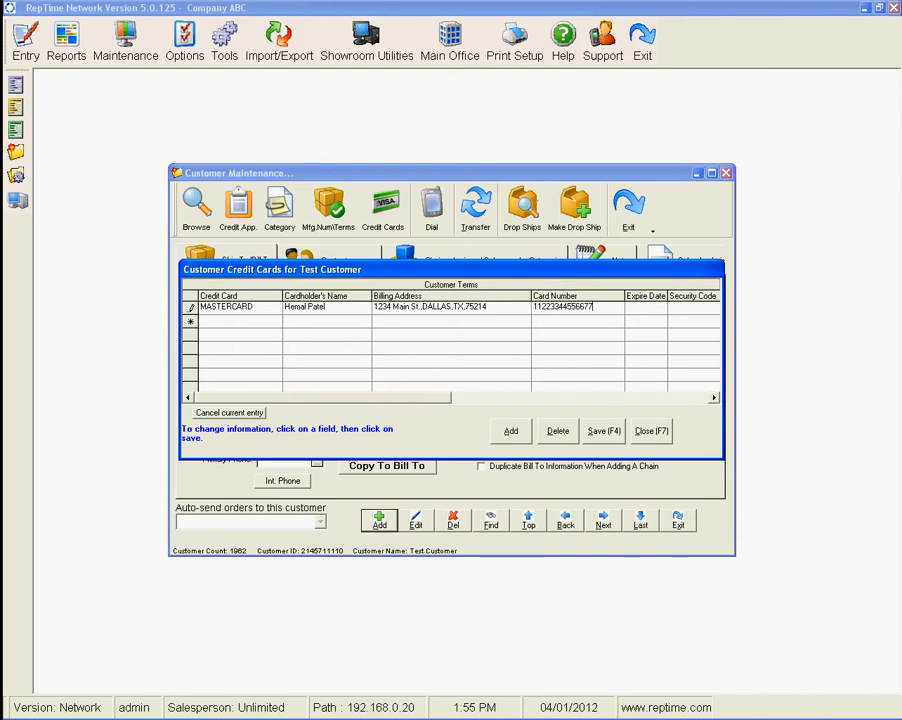
key(Tab)
text(0214)
key(Tab)
text(122)
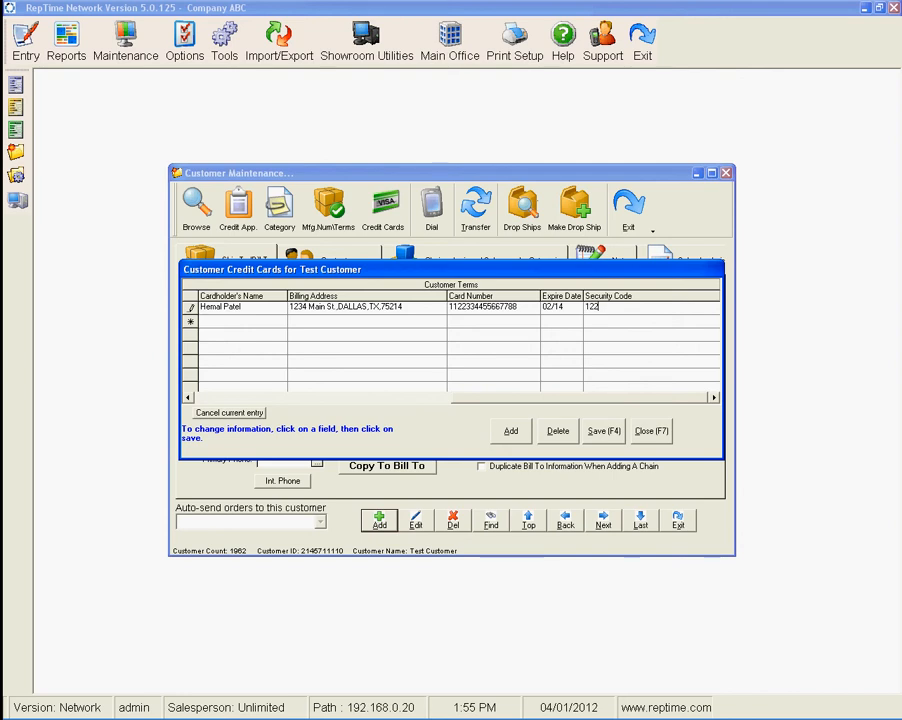
key(Tab)
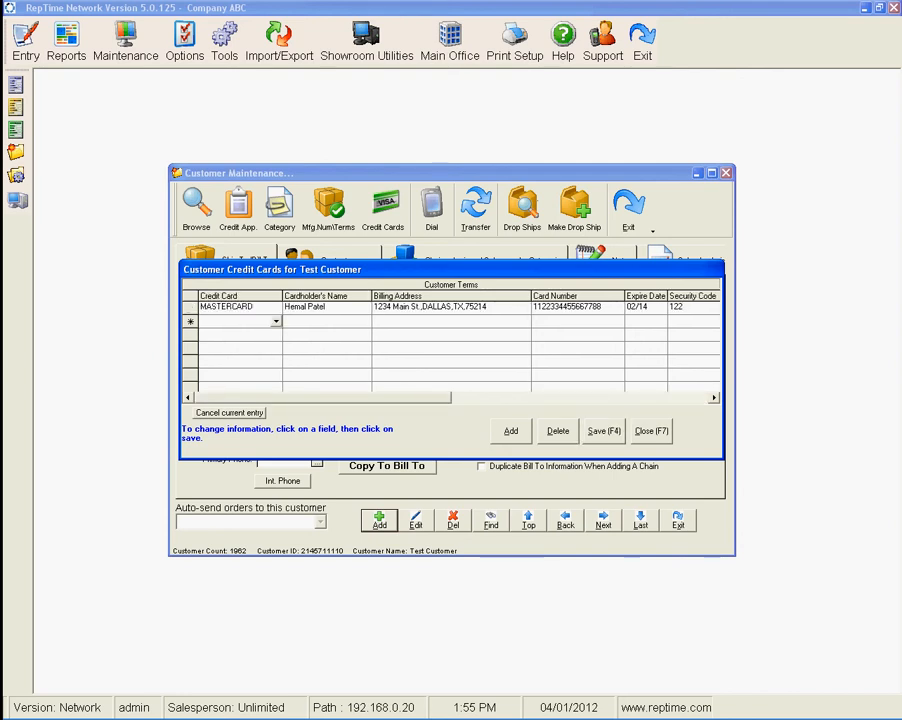
click(651, 431)
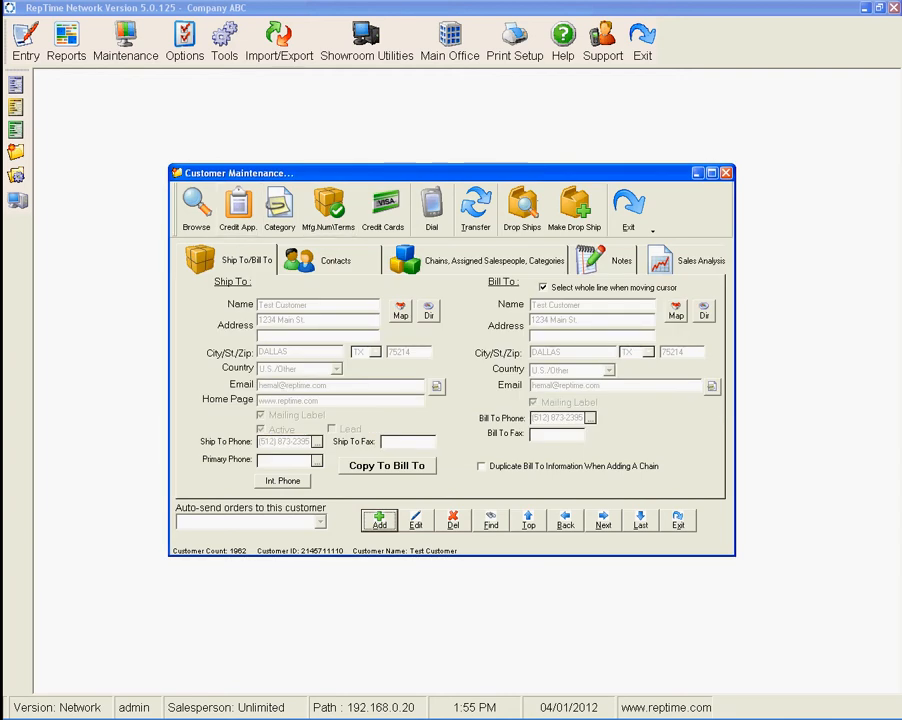
Add the note "Test Customer Is added for my notes and reasons today." and save the customer.
click(606, 261)
click(416, 520)
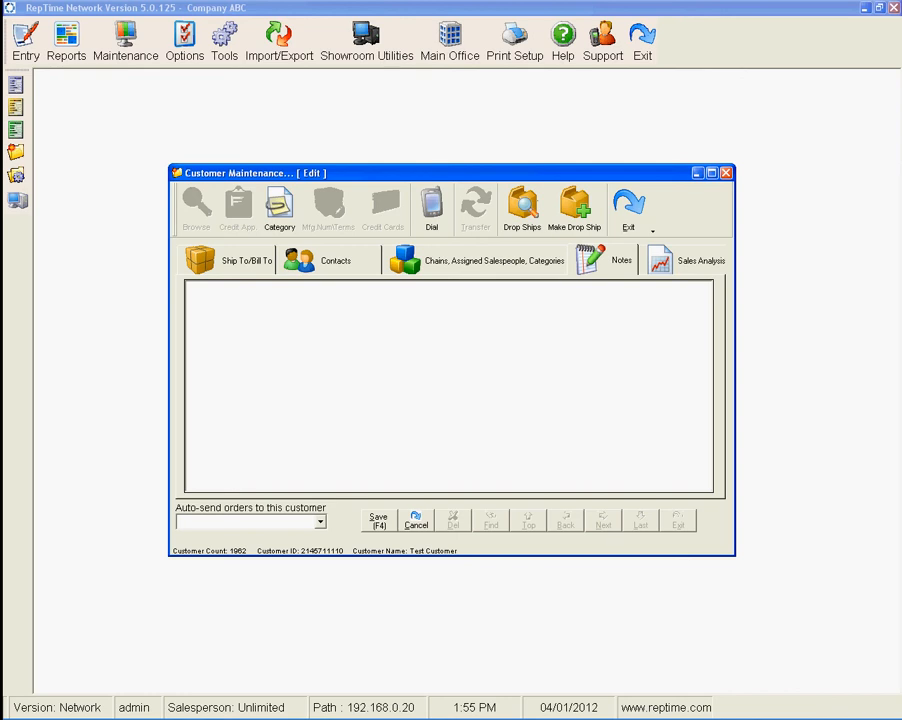
text(Test Customer Is added c)
key(BackSpace)
text(f)
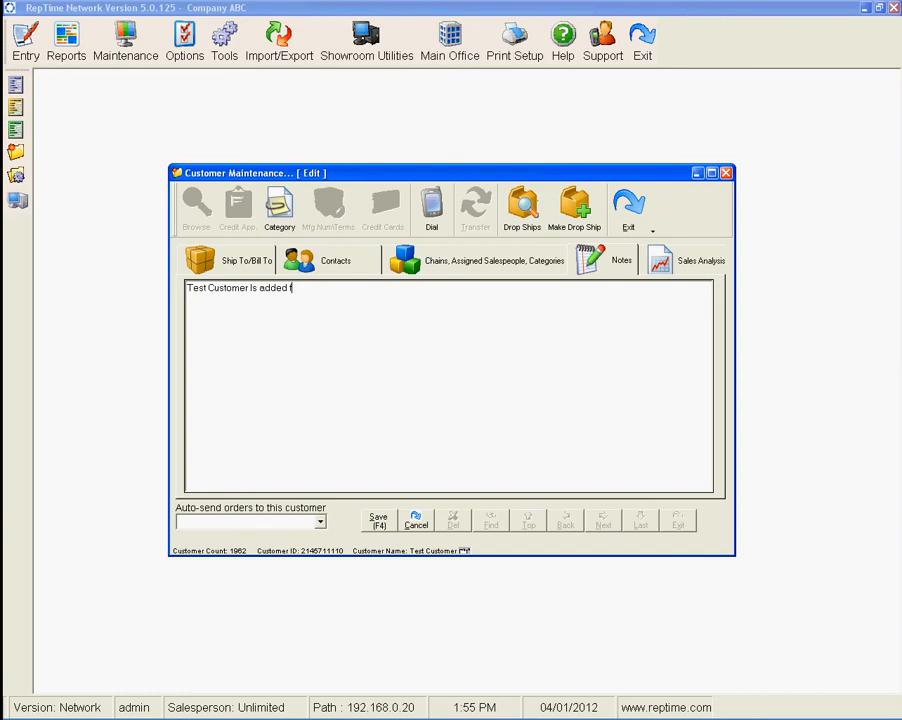
text(or my notes and reasons today.)
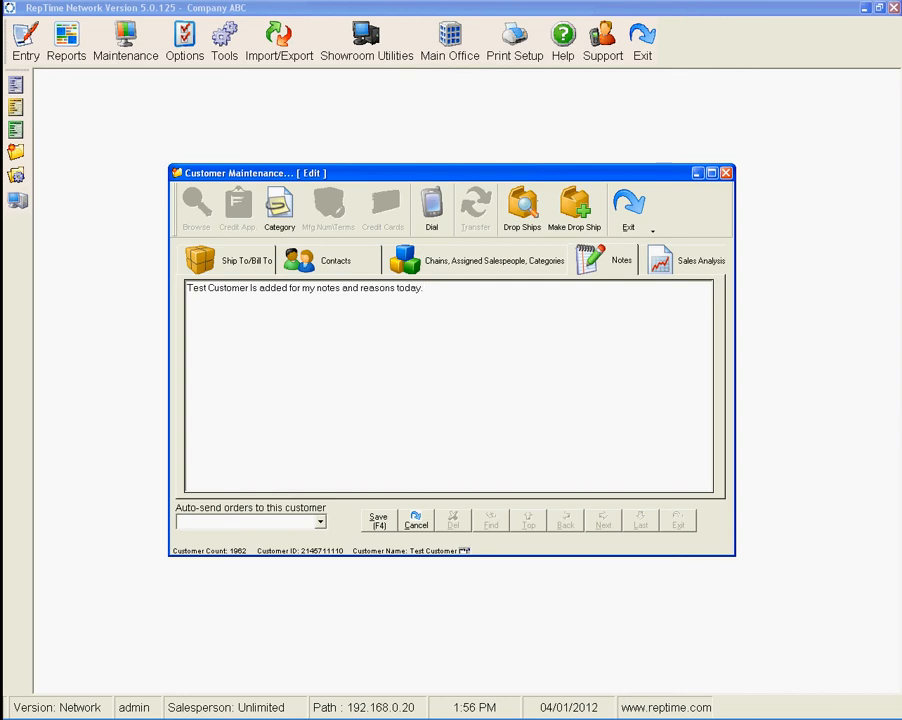
key(F4)
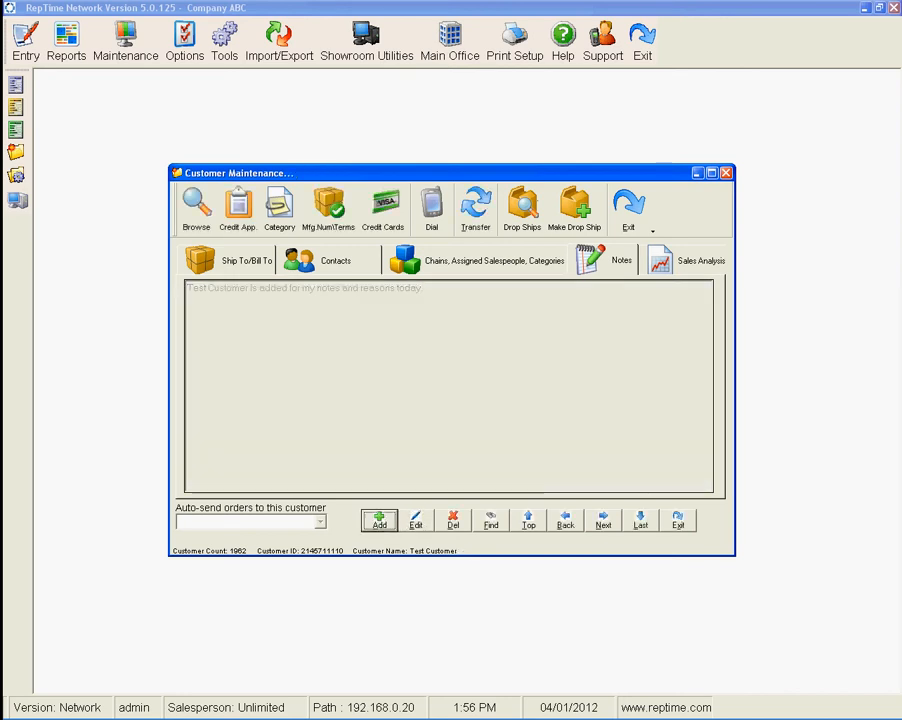
Open the drop ships and add a drop-ship location named TEST customer Location 2.
click(476, 210)
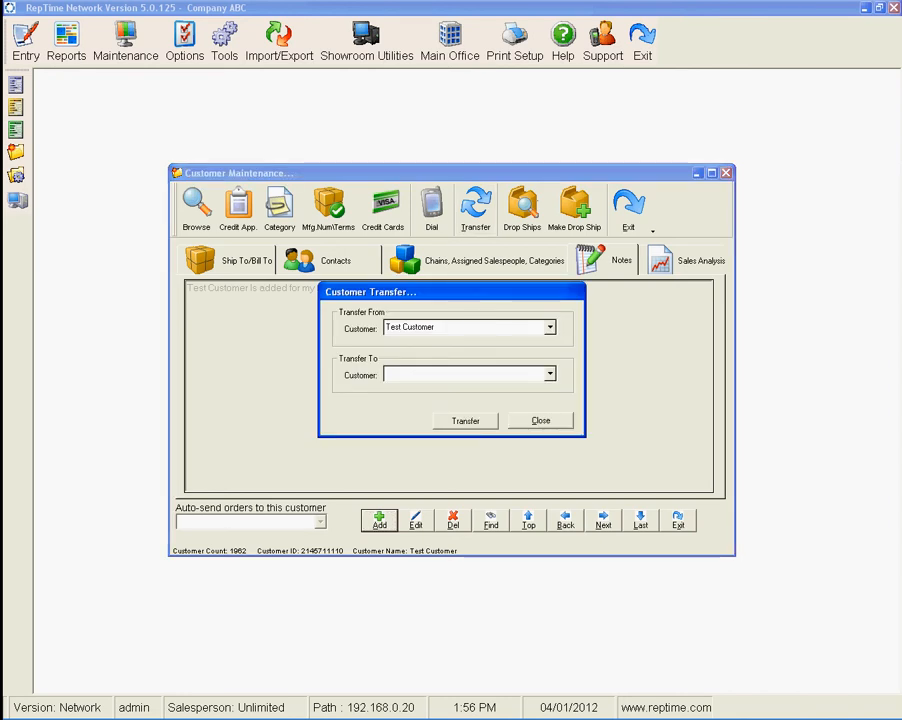
click(540, 421)
click(522, 210)
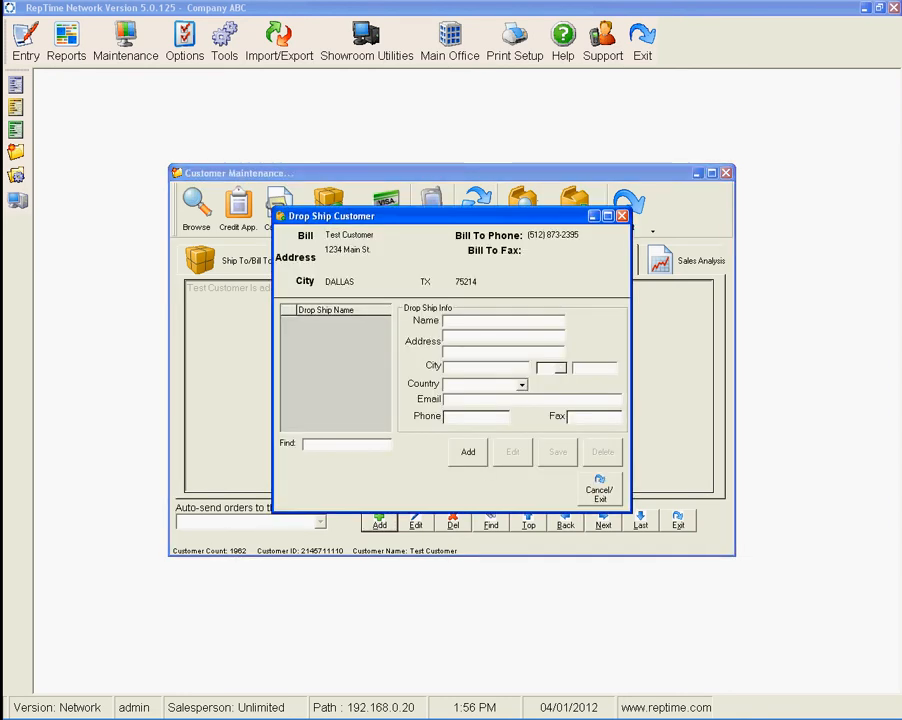
click(468, 452)
text(TEST customer Location 2)
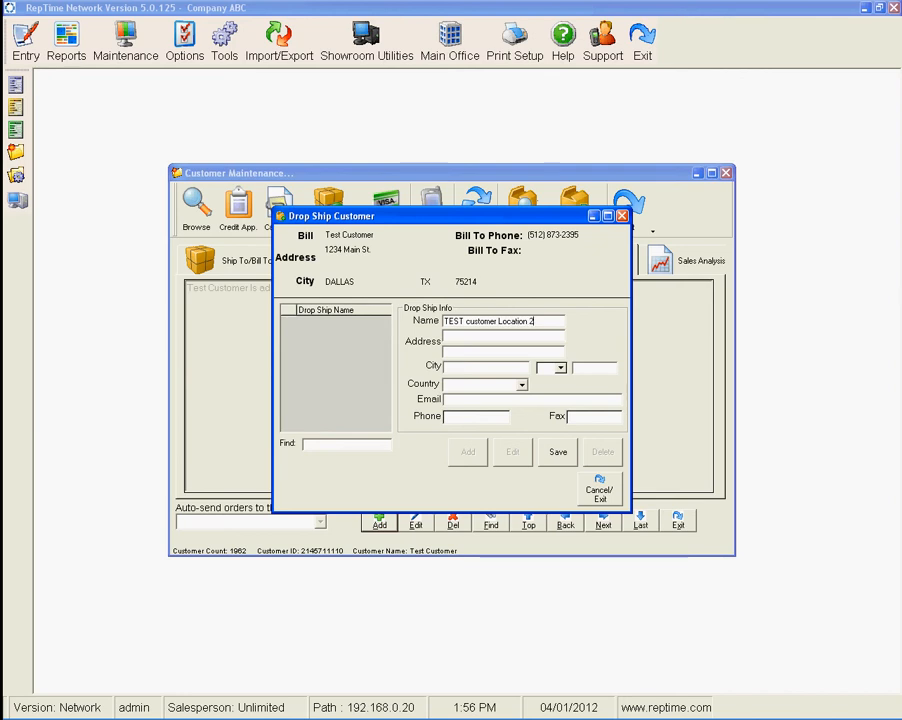
Enter address 1234, ZIP 75087 and the contact e-mail for the drop-ship location, then save it and exit.
key(Tab)
text(1234)
key(Tab)
text(75087)
key(Tab)
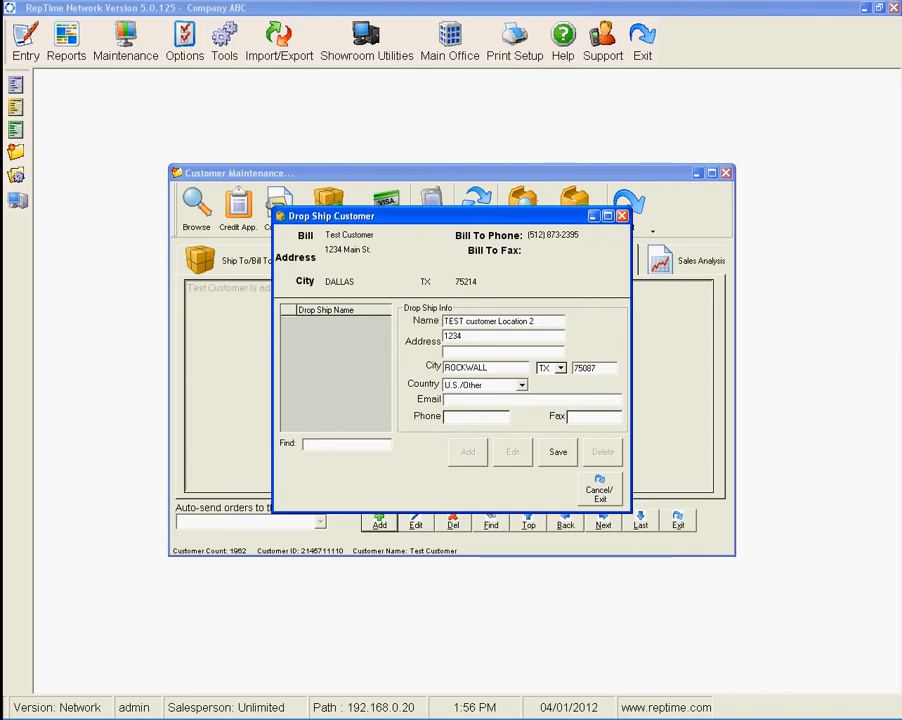
key(Tab)
click(557, 452)
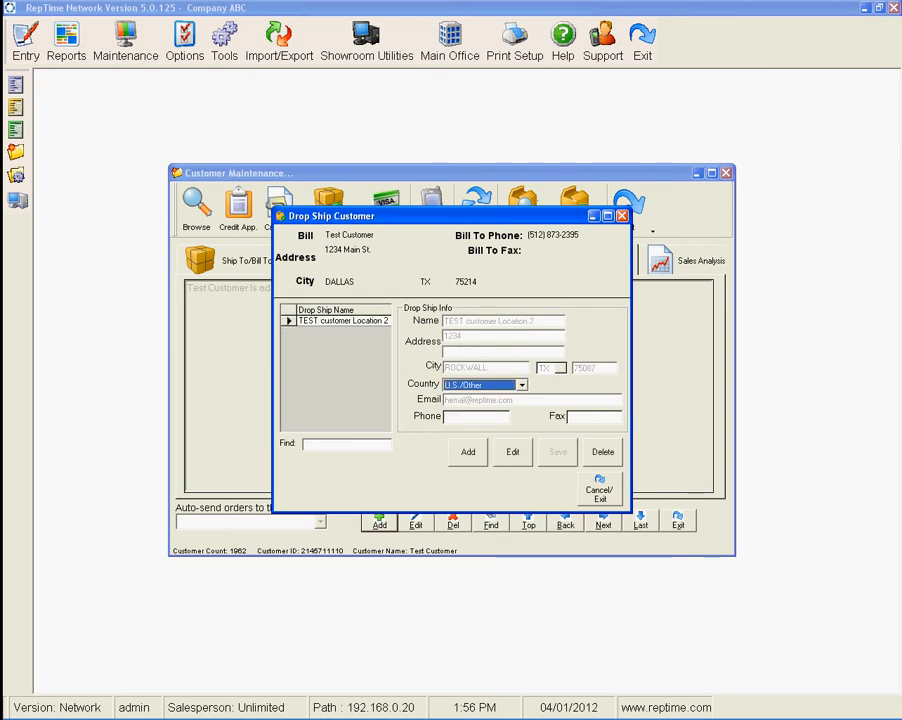
click(600, 489)
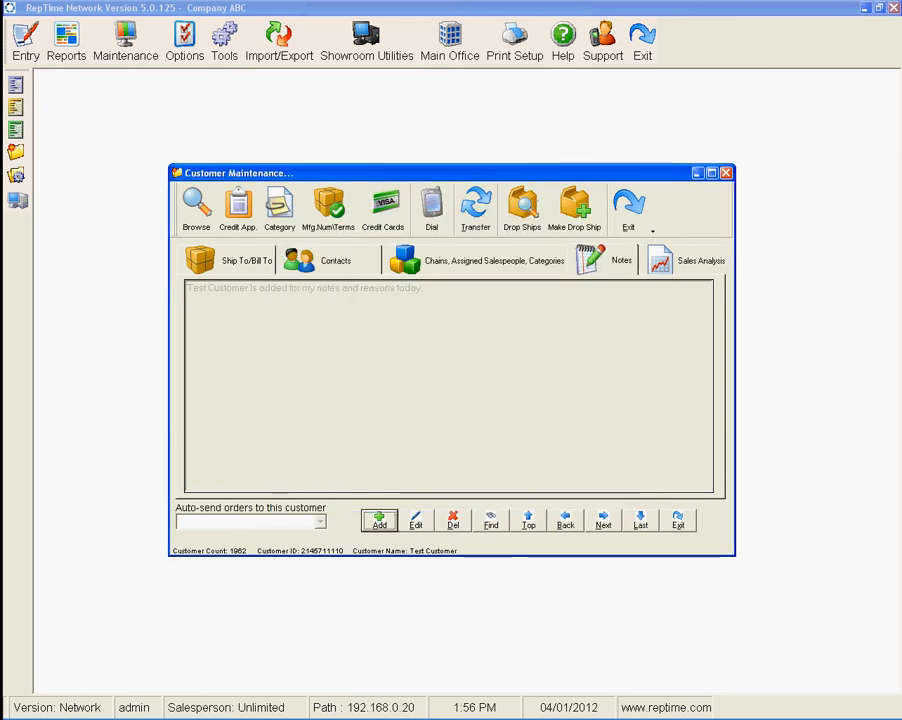
click(476, 261)
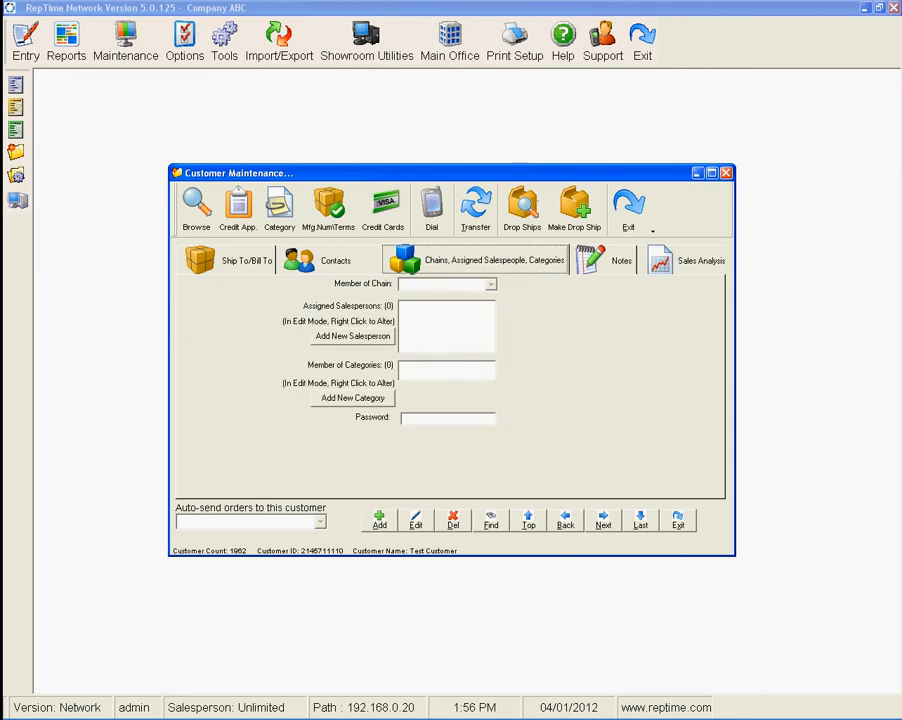
click(416, 520)
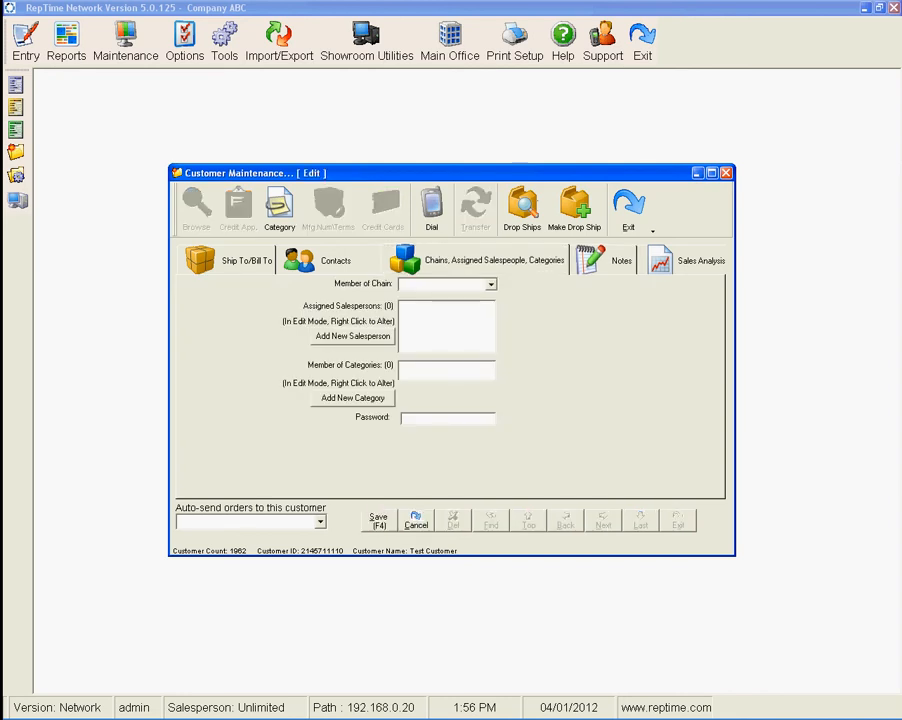
right_click(424, 331)
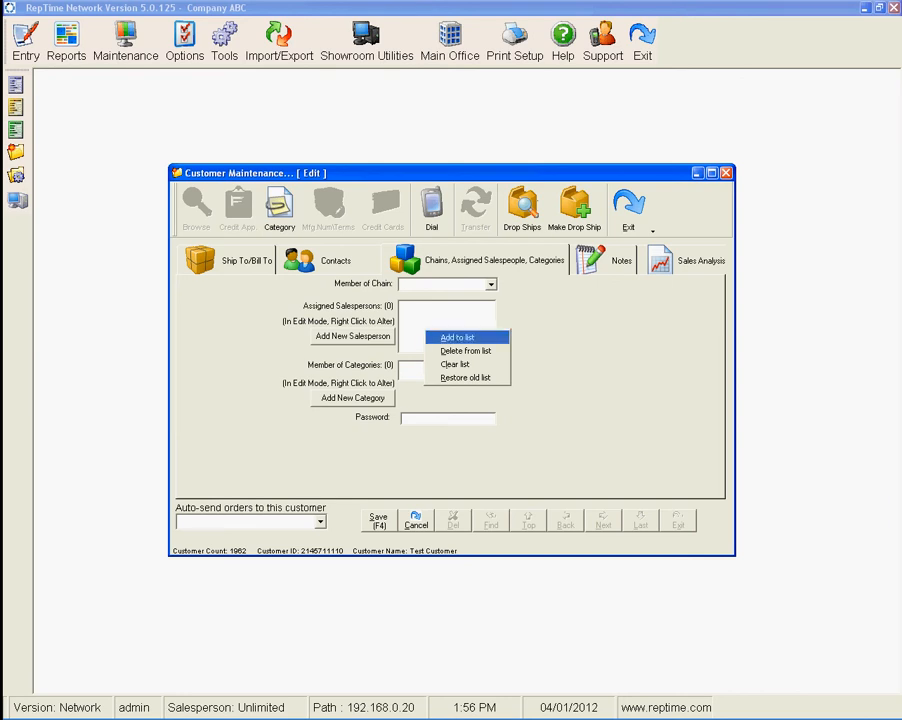
click(458, 338)
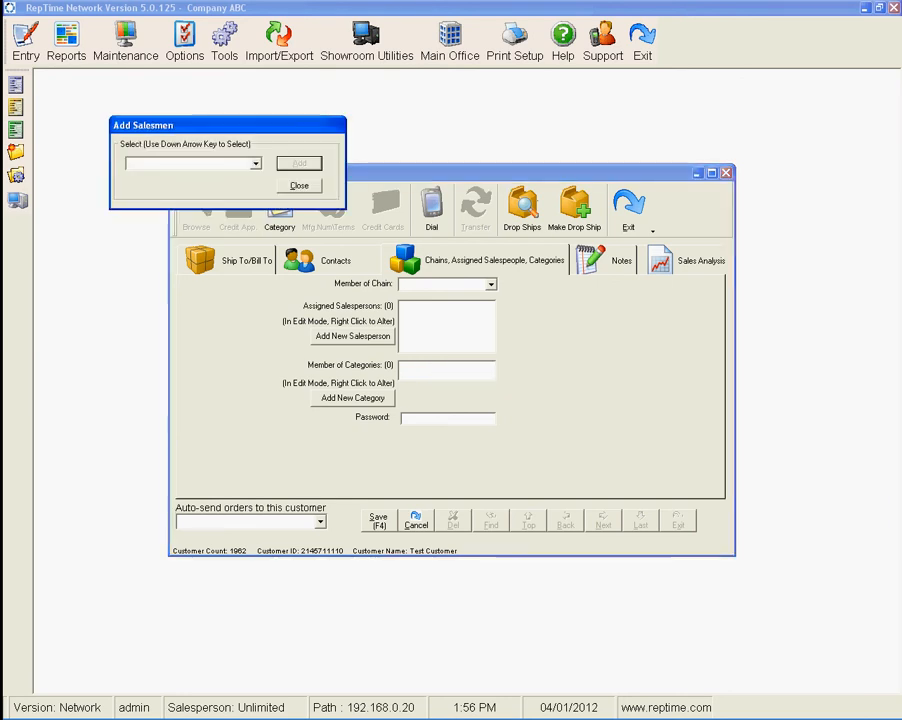
click(256, 164)
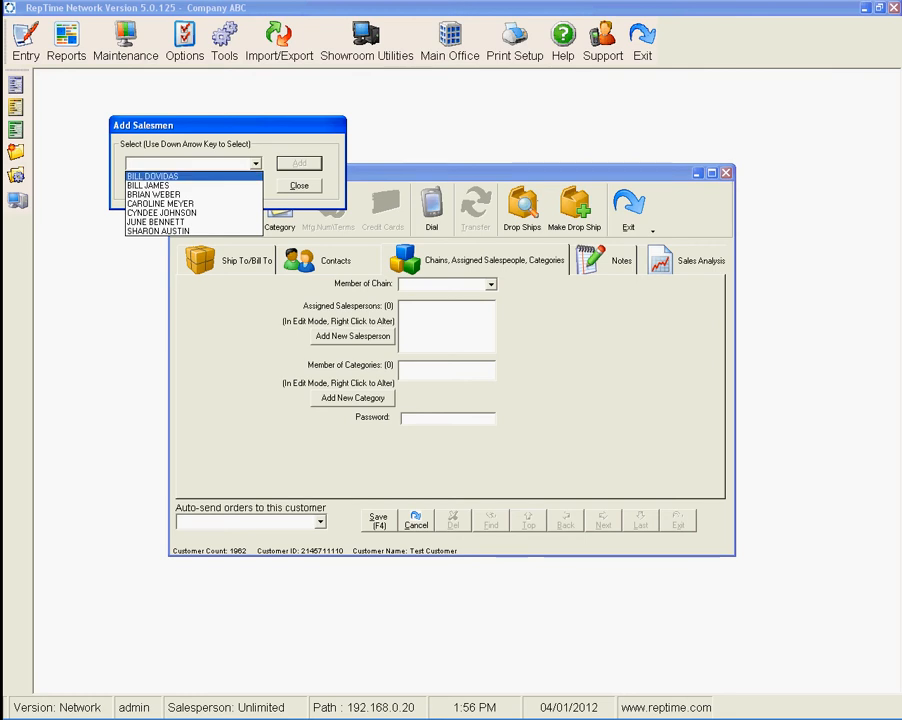
key(Down)
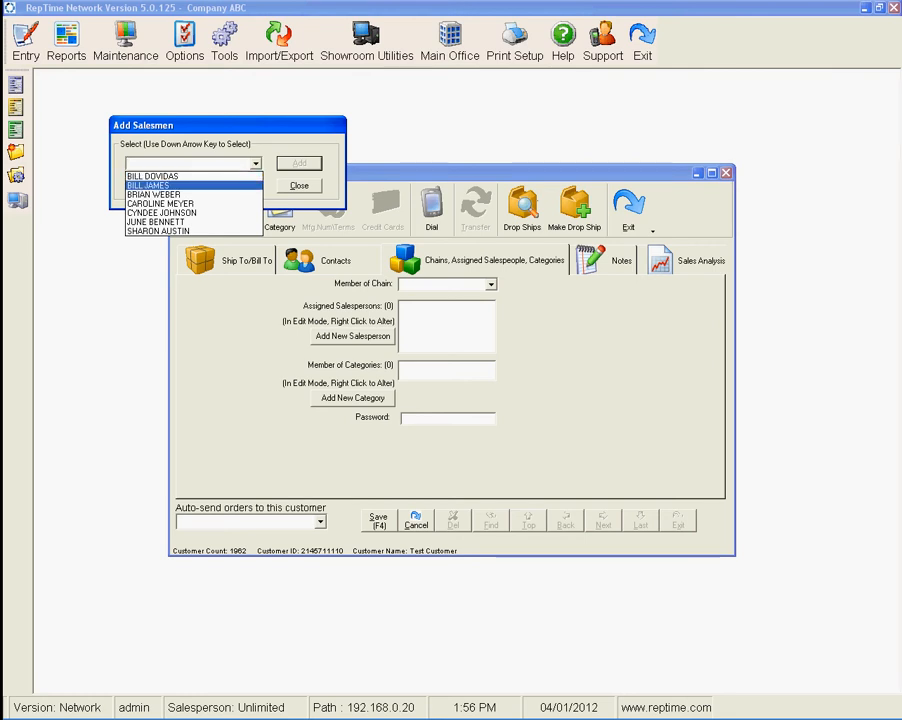
key(Return)
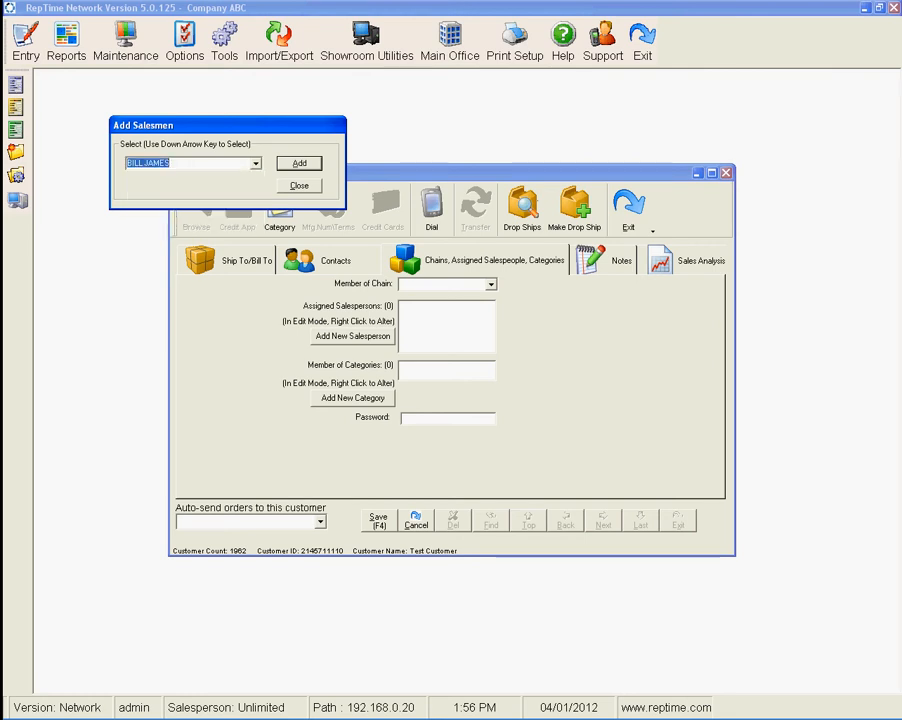
click(299, 163)
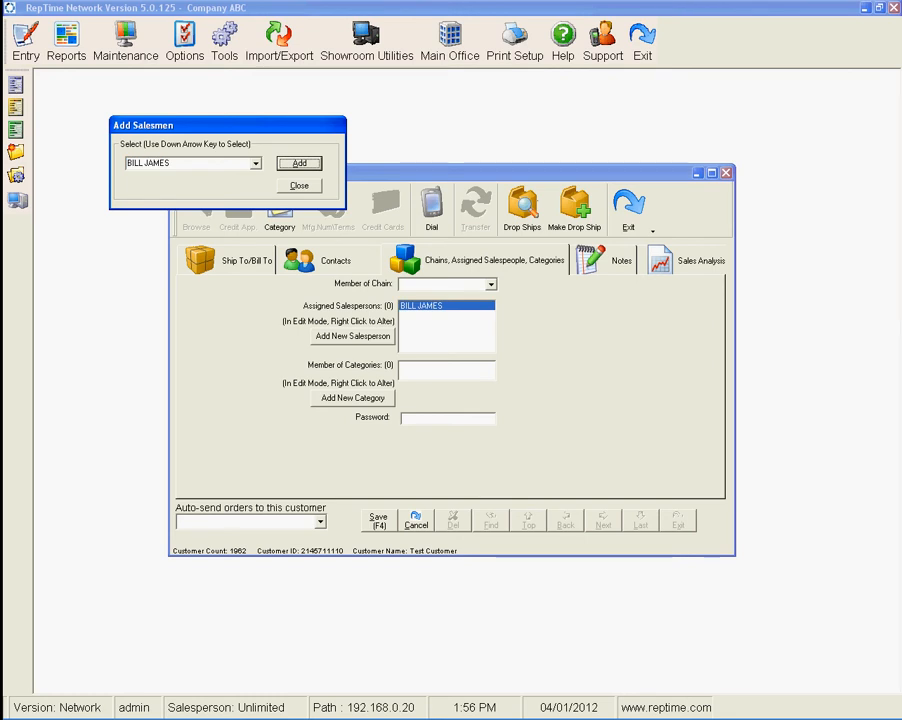
click(299, 186)
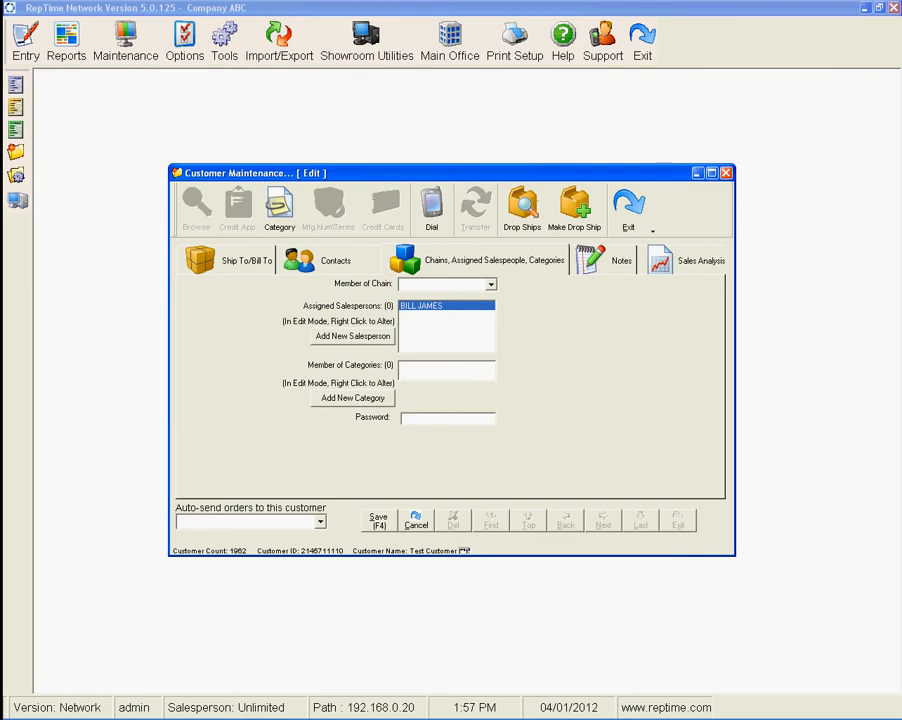
key(F4)
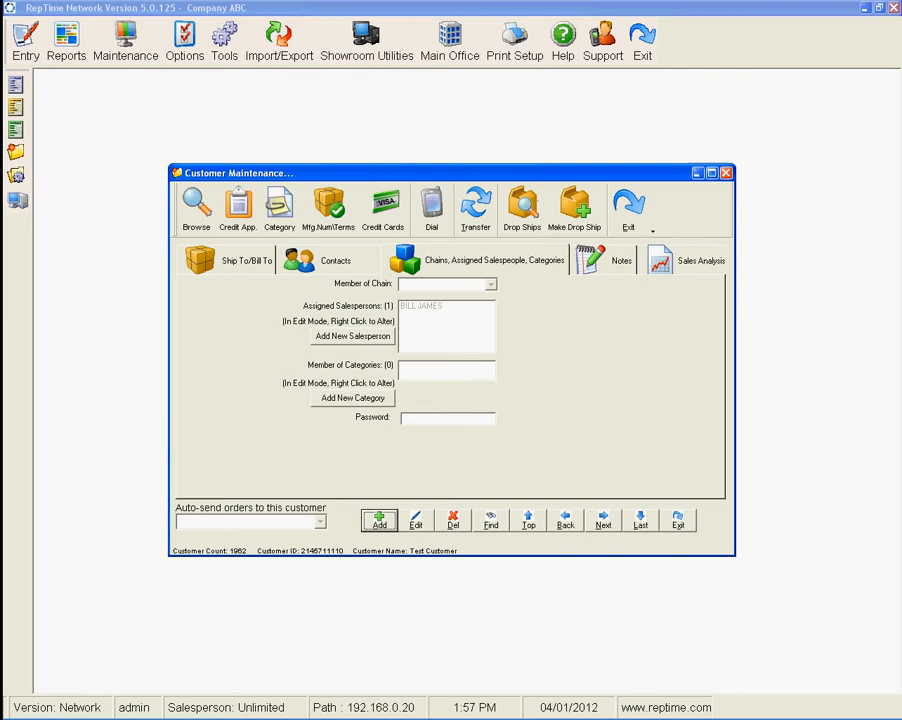
Open the manufacturer numbers and terms and add a row for manufacturer BANBERRY D.
click(328, 209)
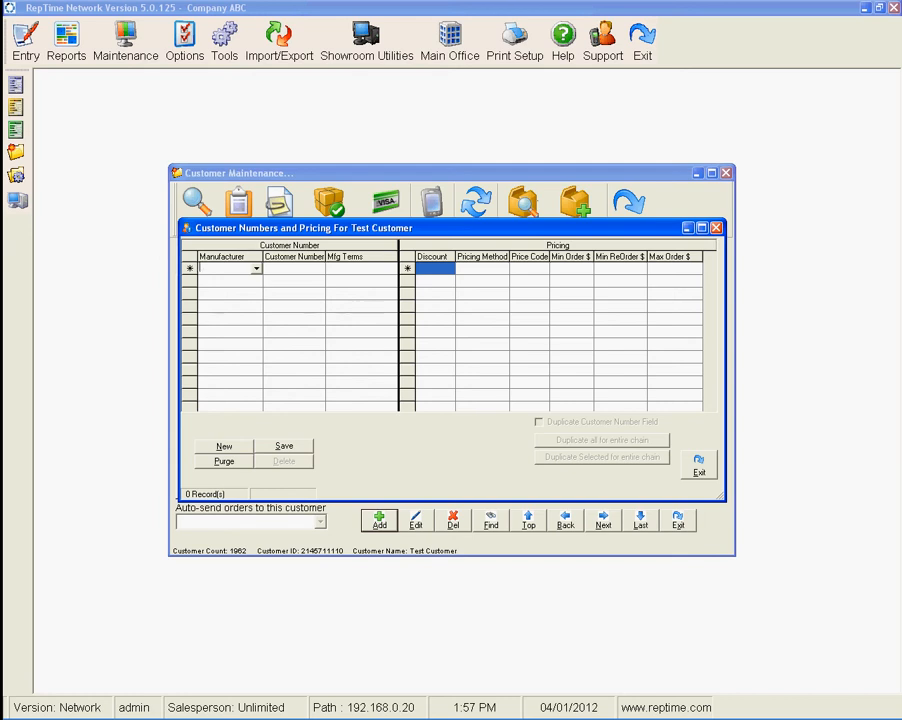
click(256, 268)
click(281, 312)
click(281, 312)
click(281, 312)
click(236, 301)
click(293, 268)
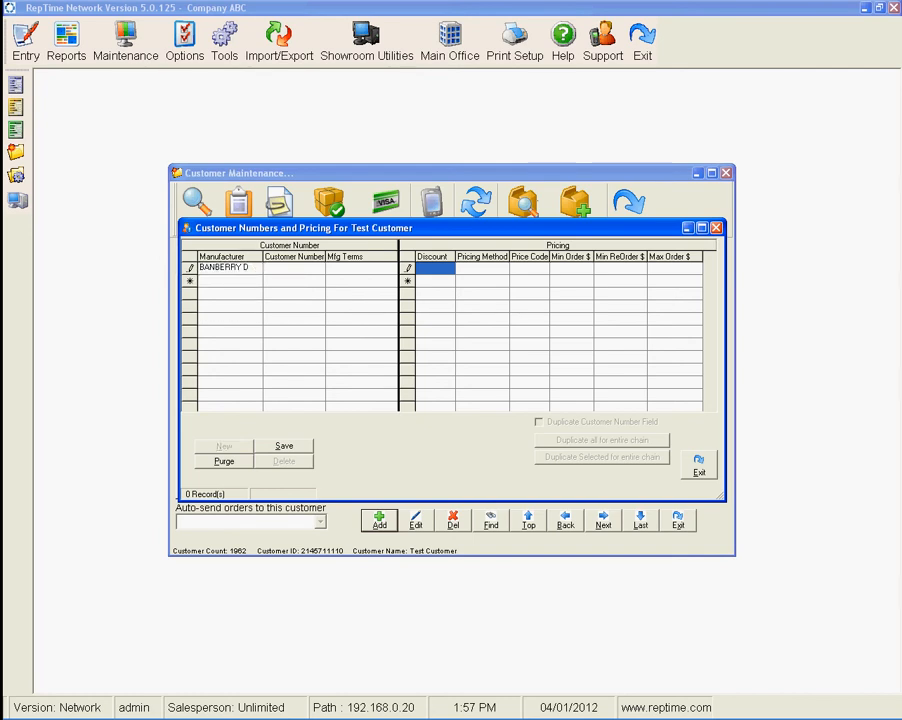
Enter customer number 123546 for the manufacturer and set its terms to NET60.
text(123546)
click(358, 268)
click(391, 268)
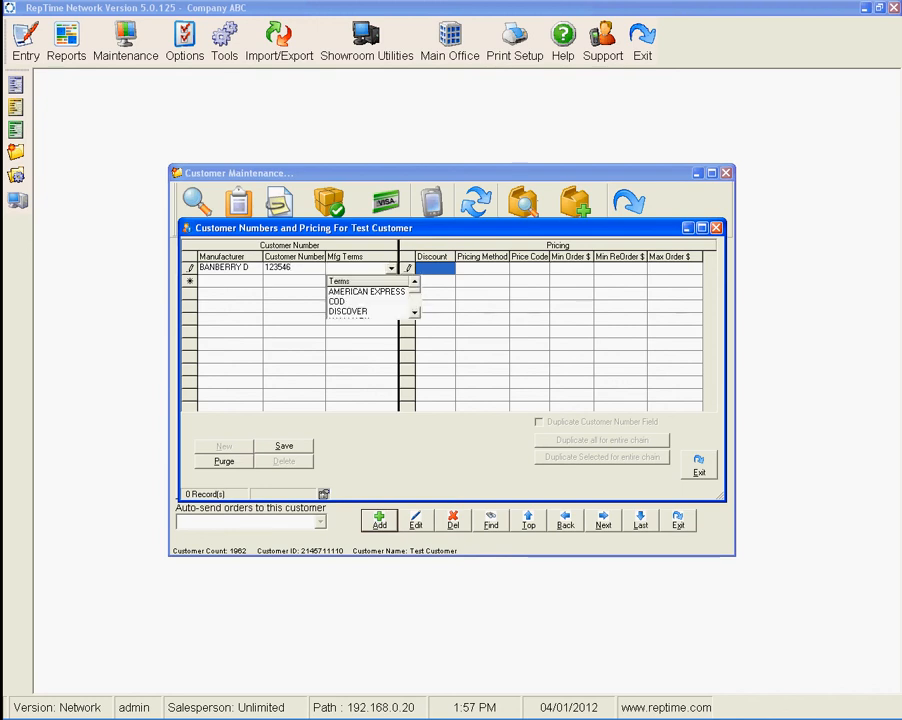
scroll(370, 300, down, 6)
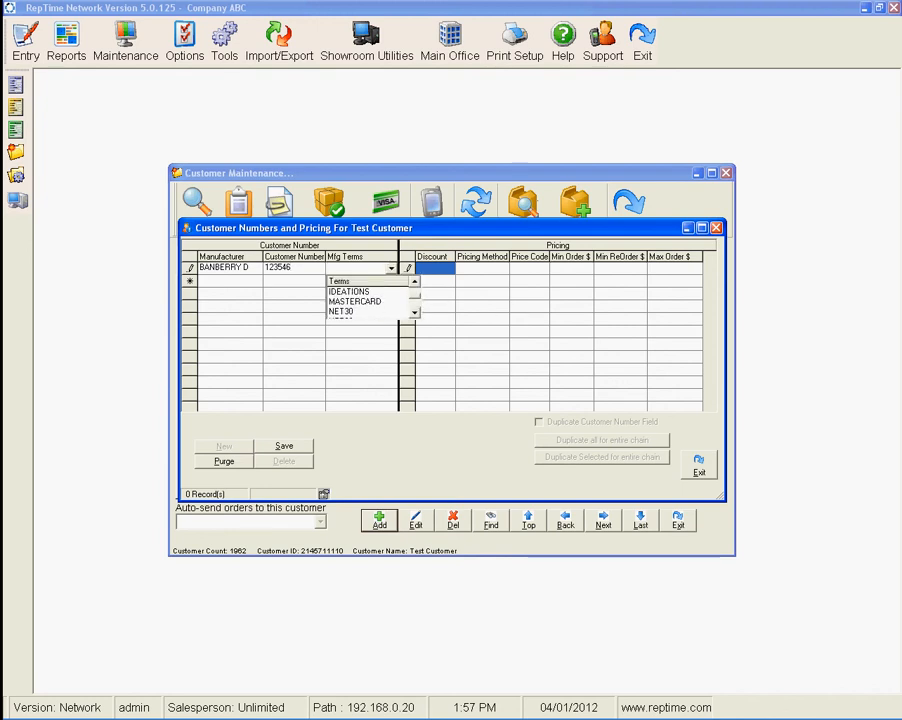
click(342, 302)
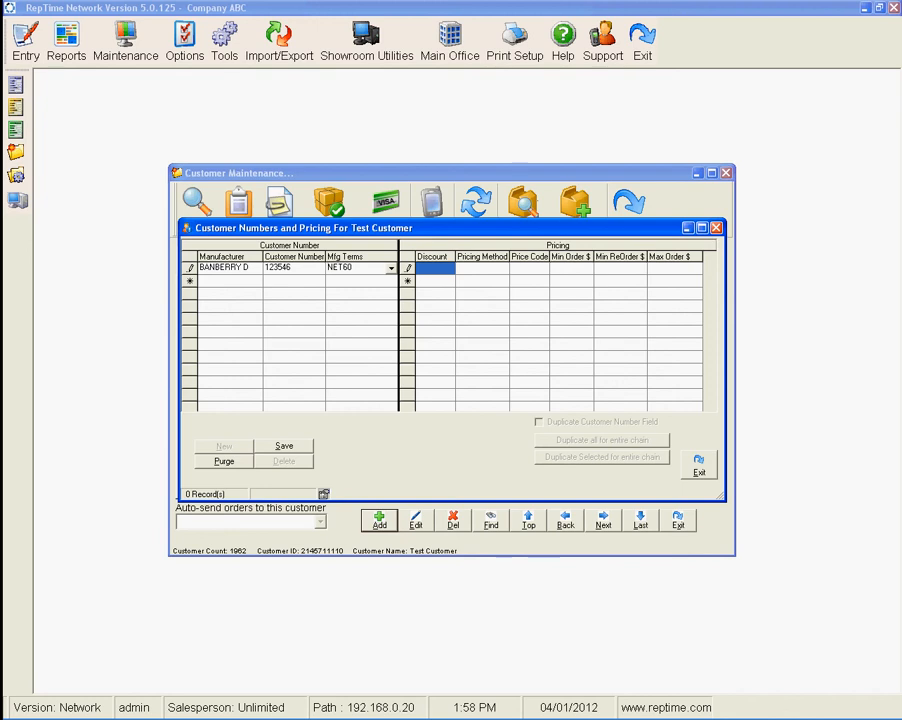
Set the BANBERRY D pricing method to Discount % with a 15 discount, save it and close the window.
key(alt+s)
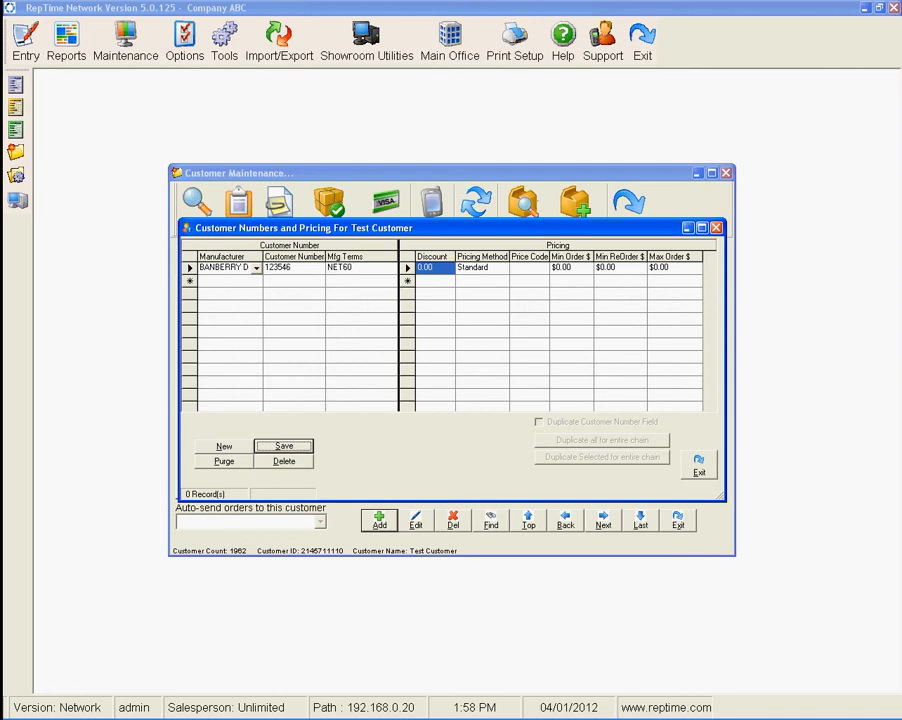
click(480, 268)
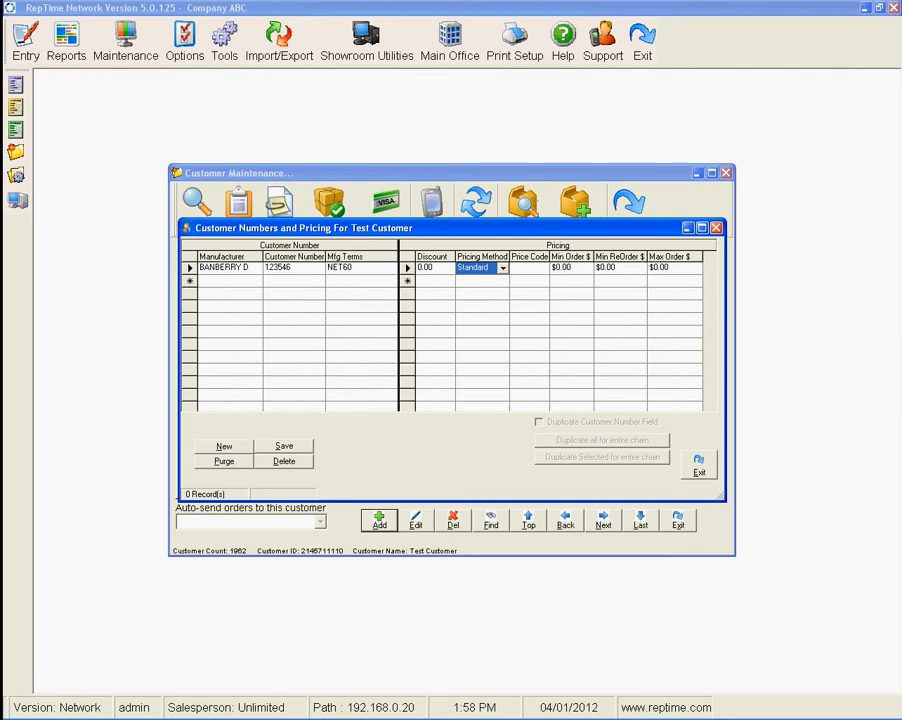
click(503, 268)
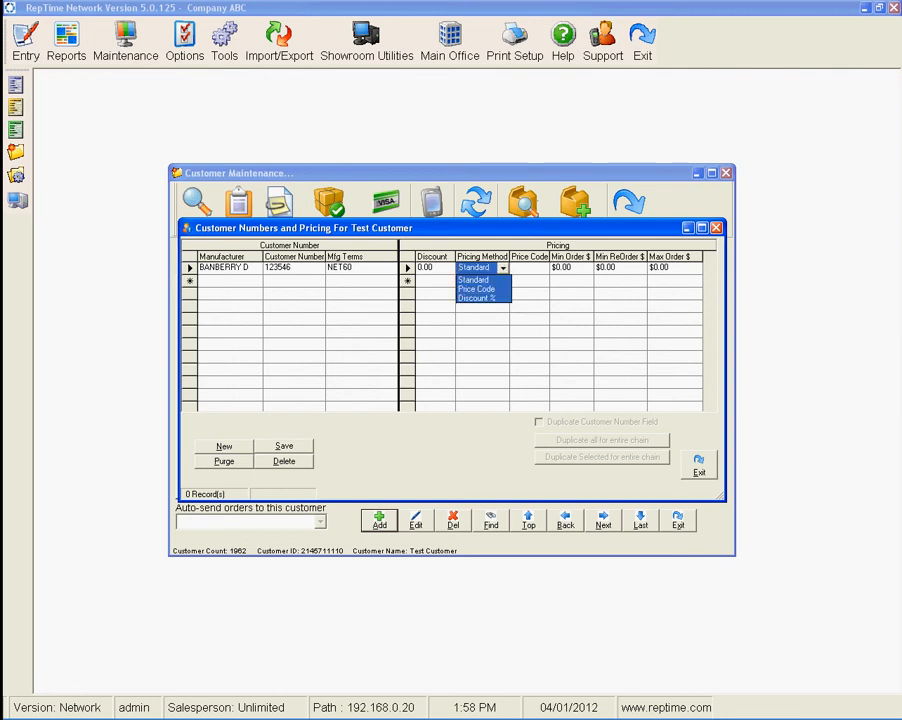
click(477, 298)
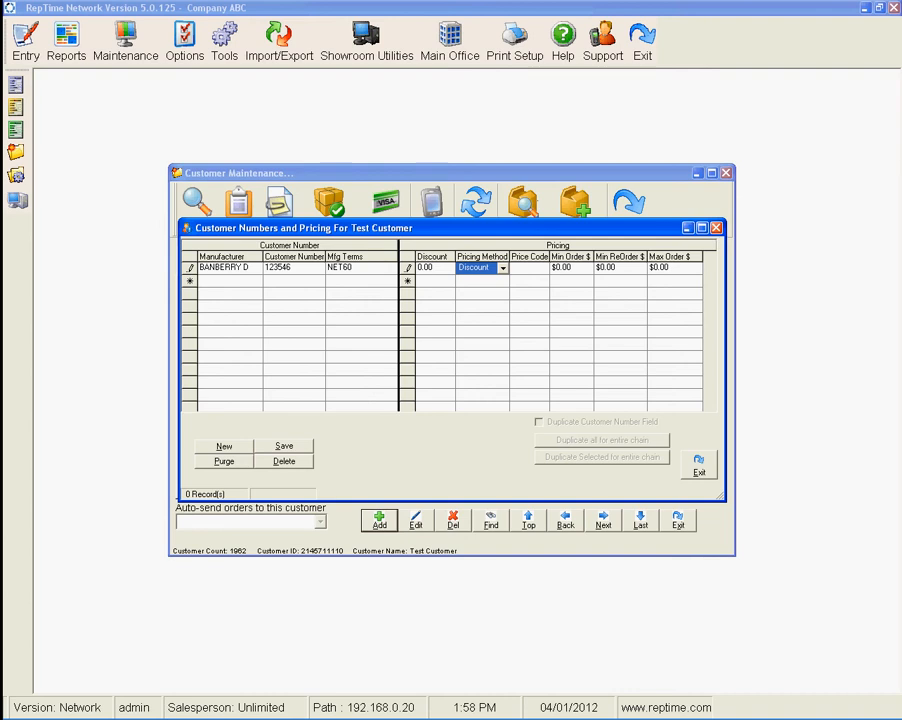
click(434, 268)
text(11)
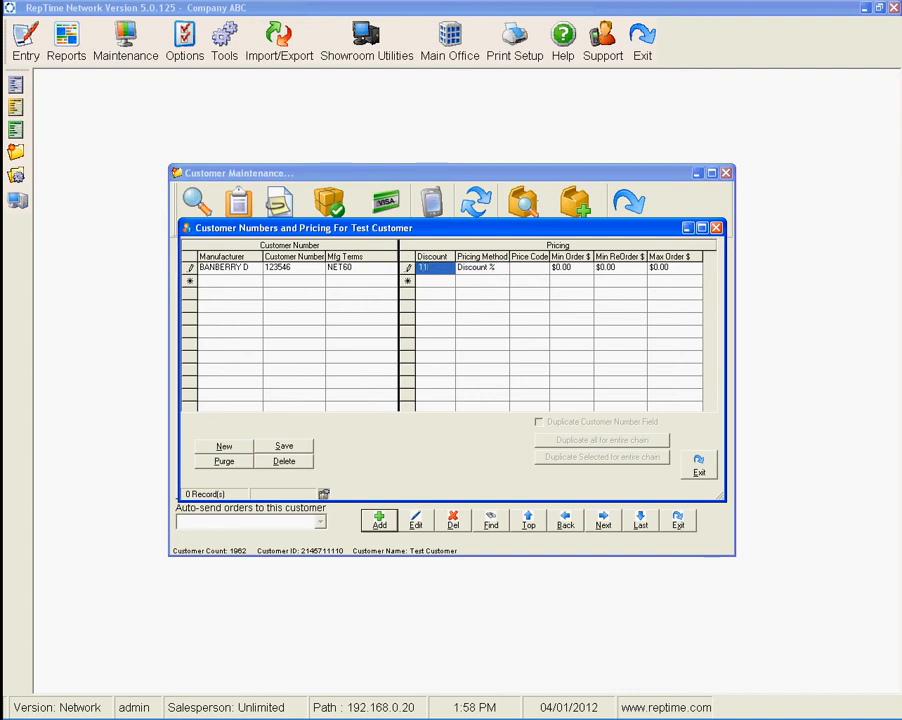
text(5)
click(284, 446)
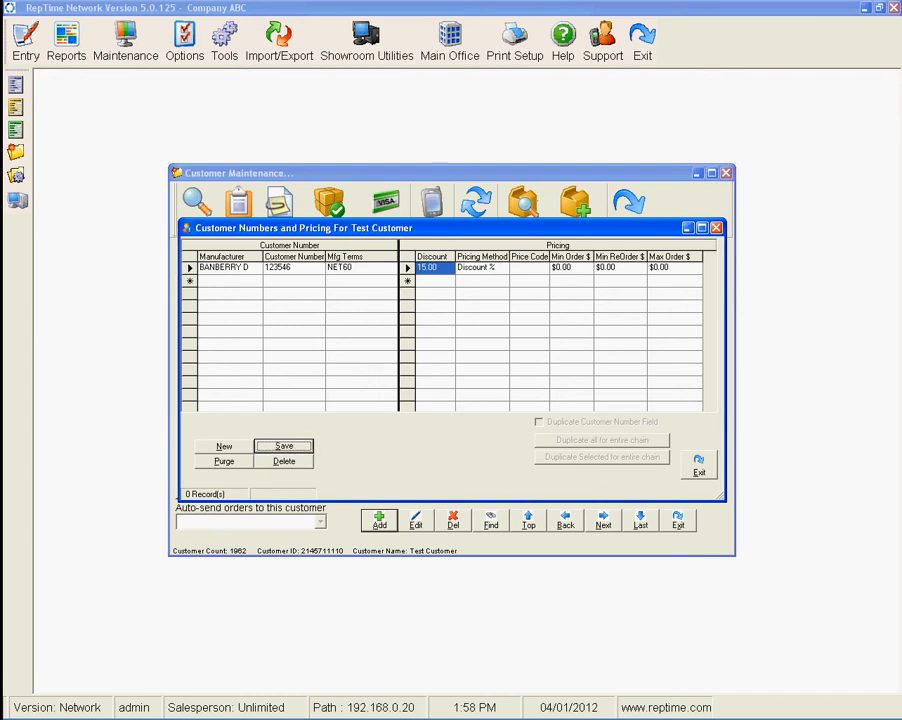
click(699, 465)
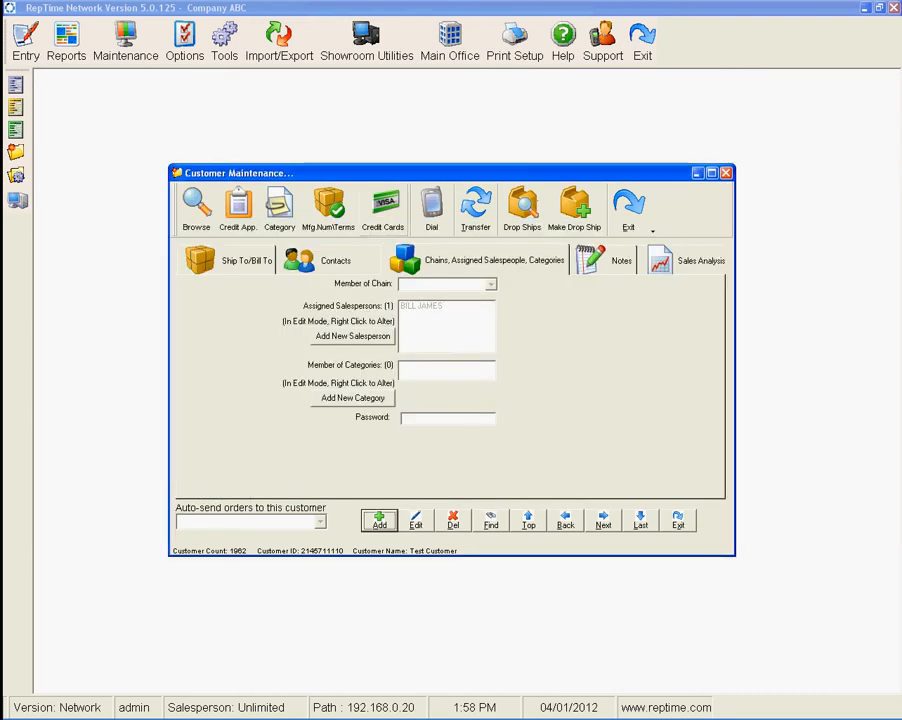
Open the customer's contacts list and close it.
click(333, 260)
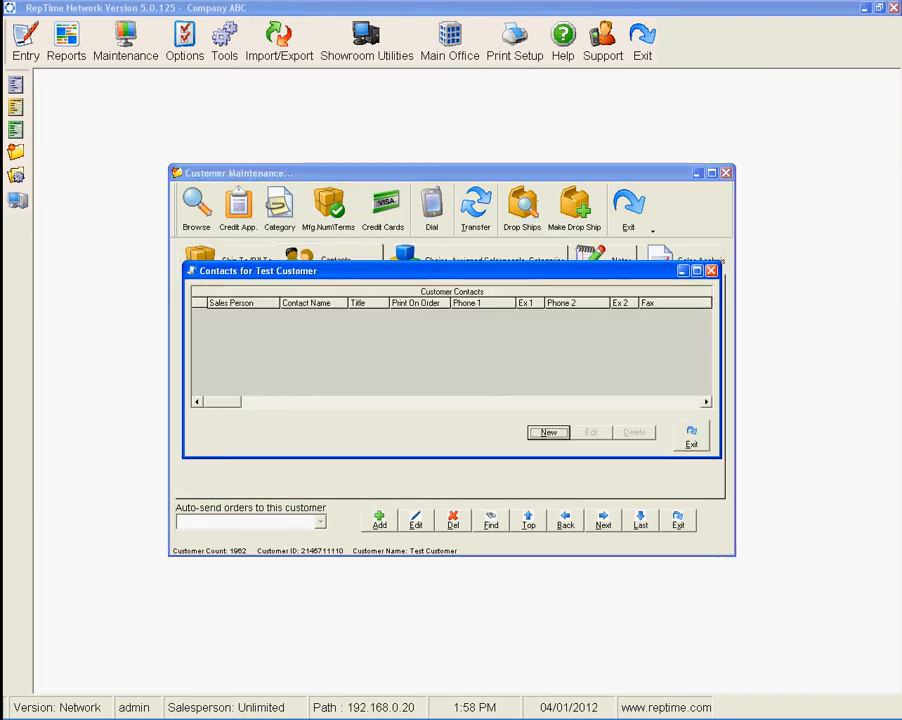
click(690, 437)
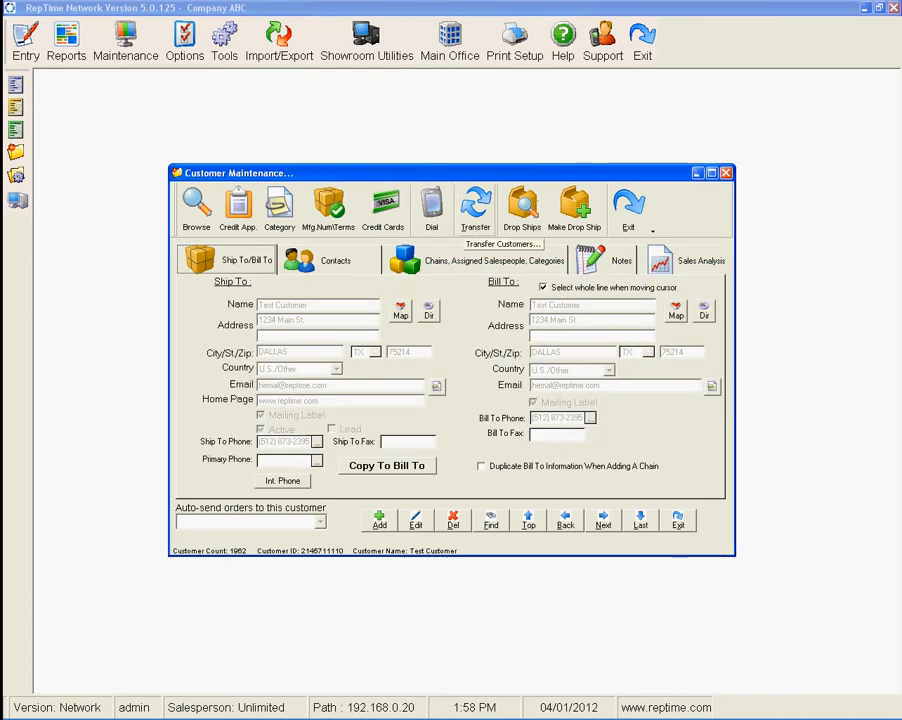
click(476, 208)
drag(370, 291, 550, 316)
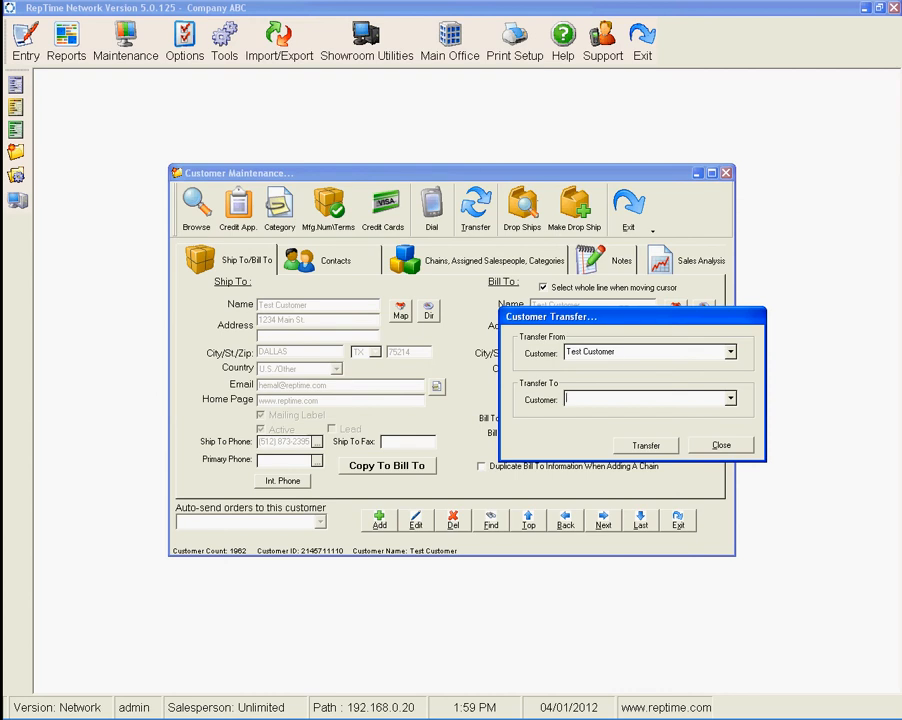
click(620, 352)
click(730, 398)
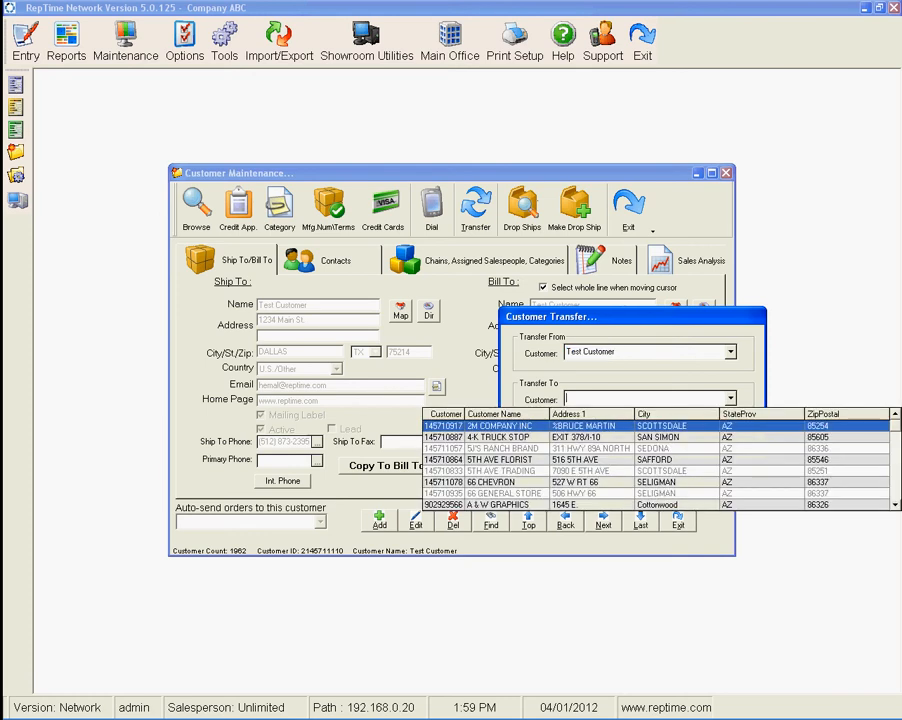
click(500, 460)
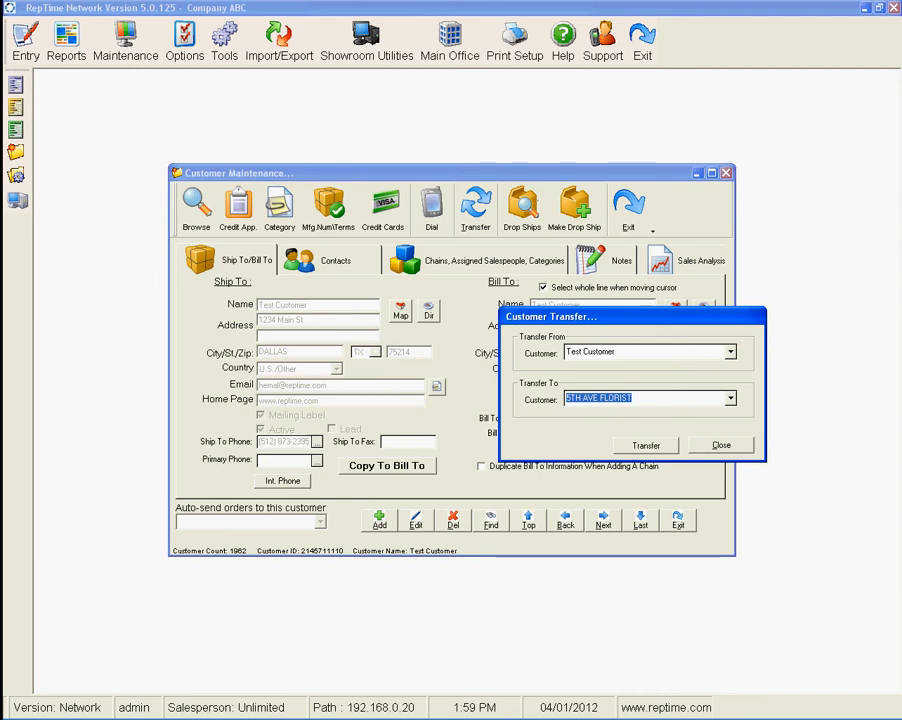
drag(566, 352, 608, 352)
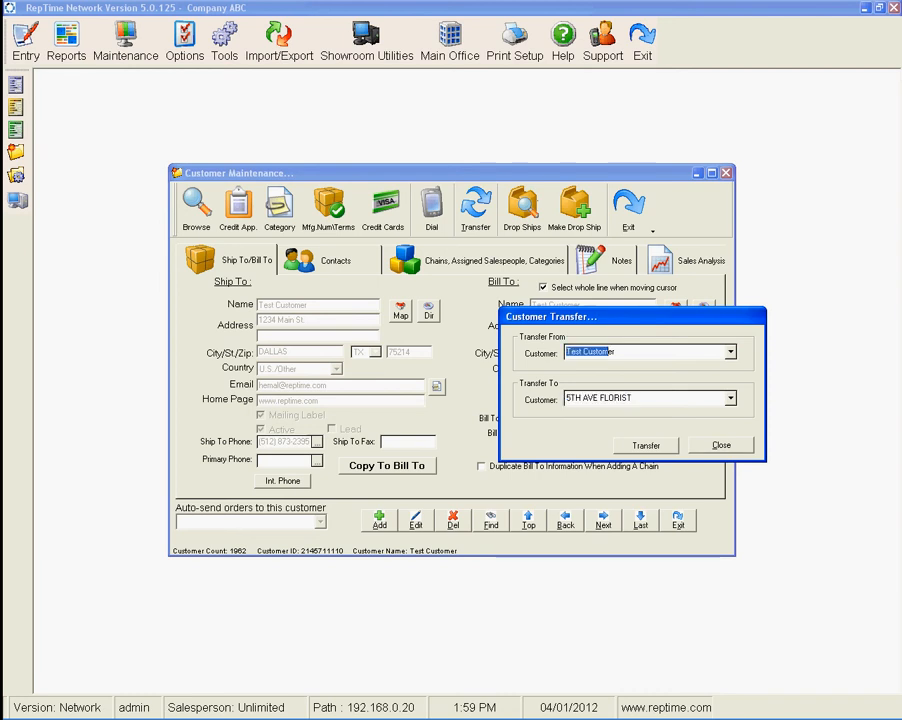
click(618, 352)
key(Tab)
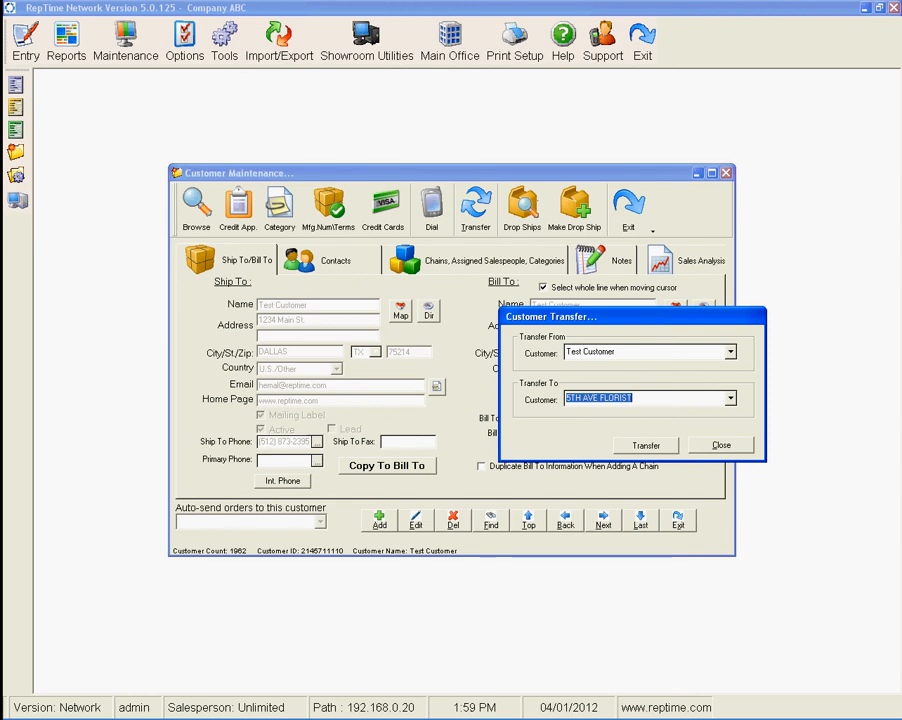
click(634, 398)
click(618, 352)
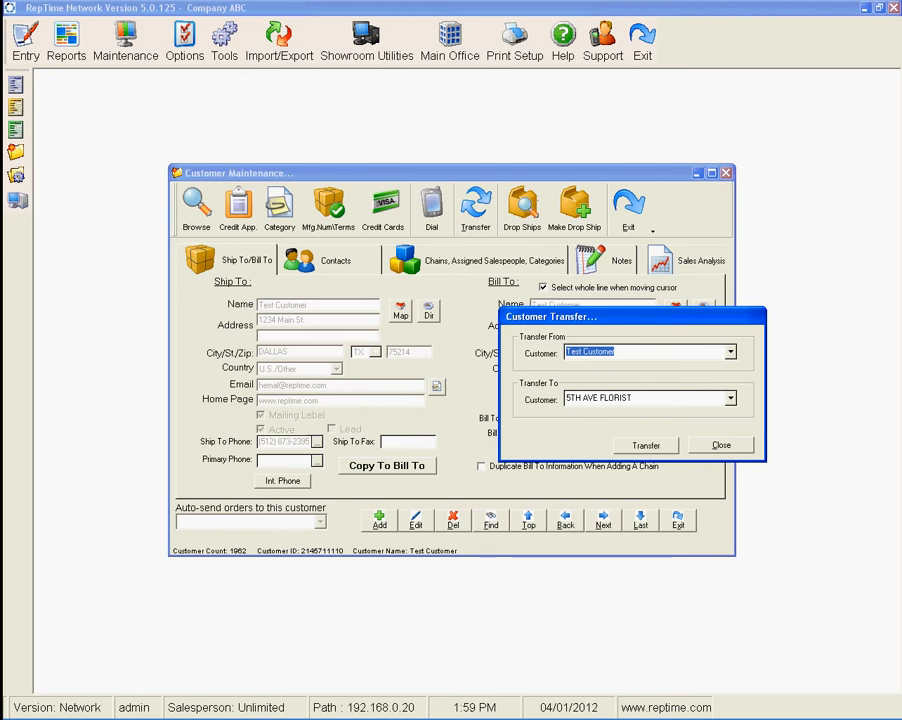
key(Tab)
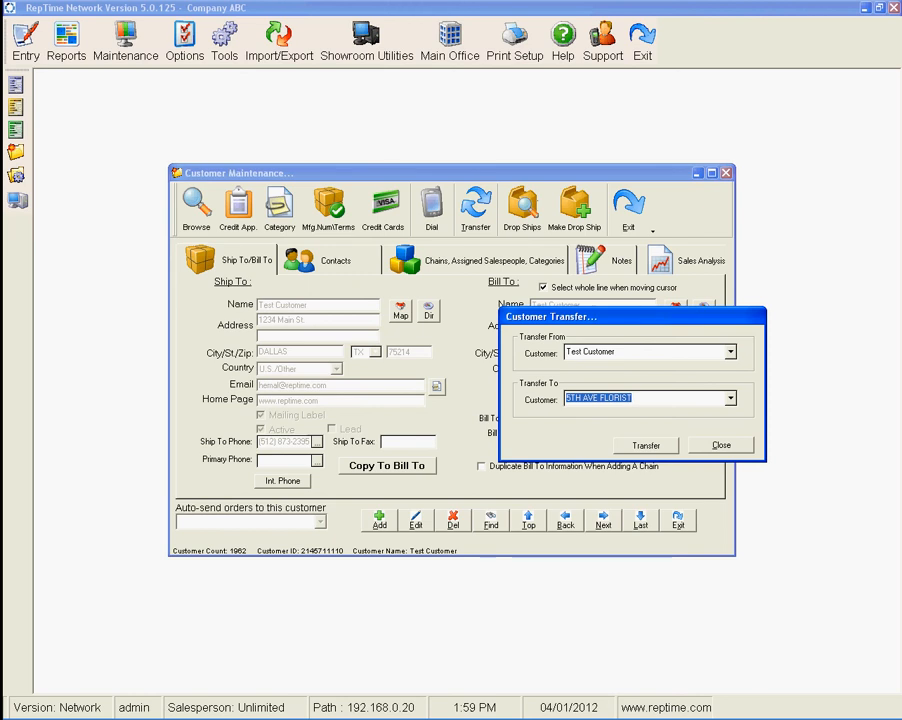
key(Escape)
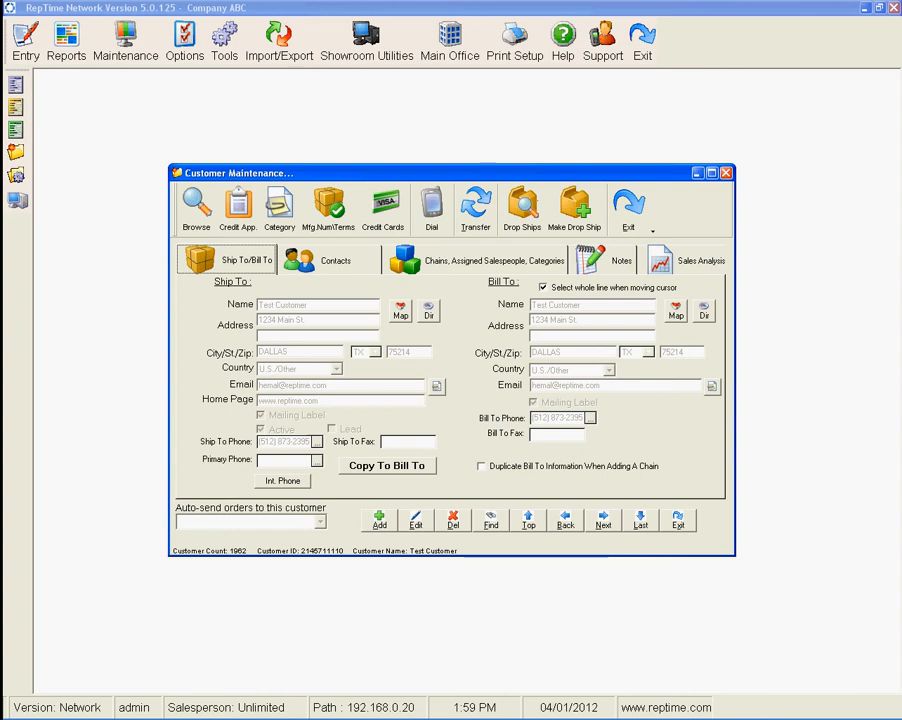
Edit the customer, set auto-send orders to Email, save the record and exit customer maintenance.
click(482, 466)
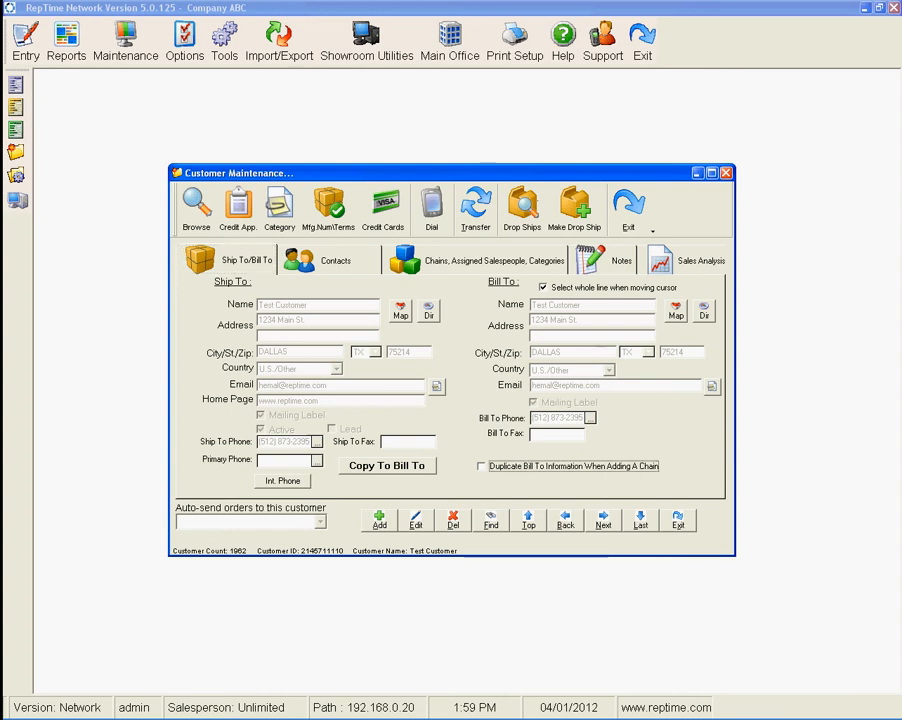
key(alt+e)
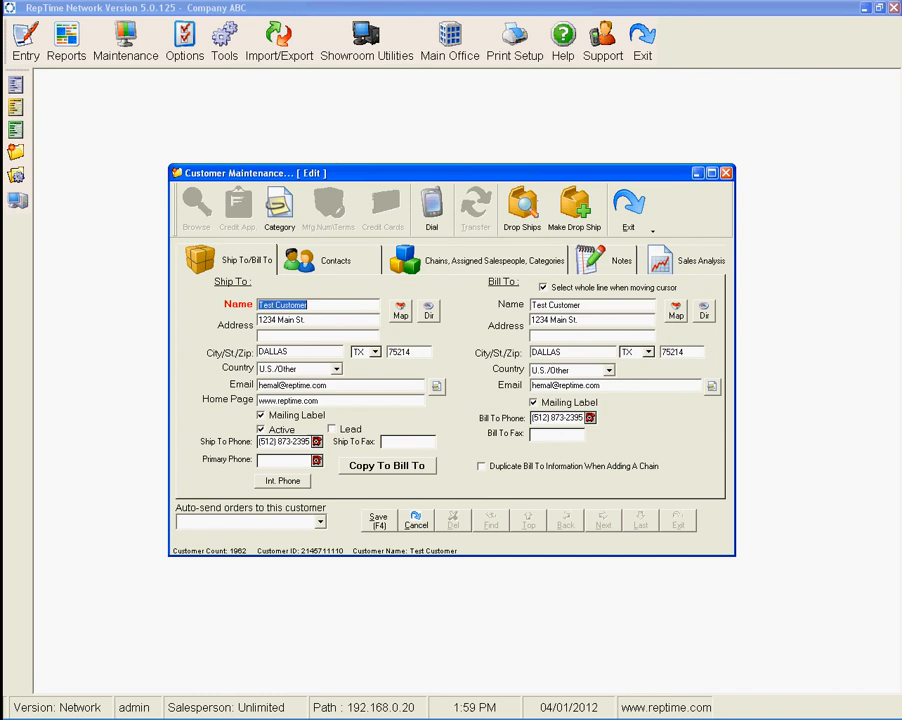
click(320, 521)
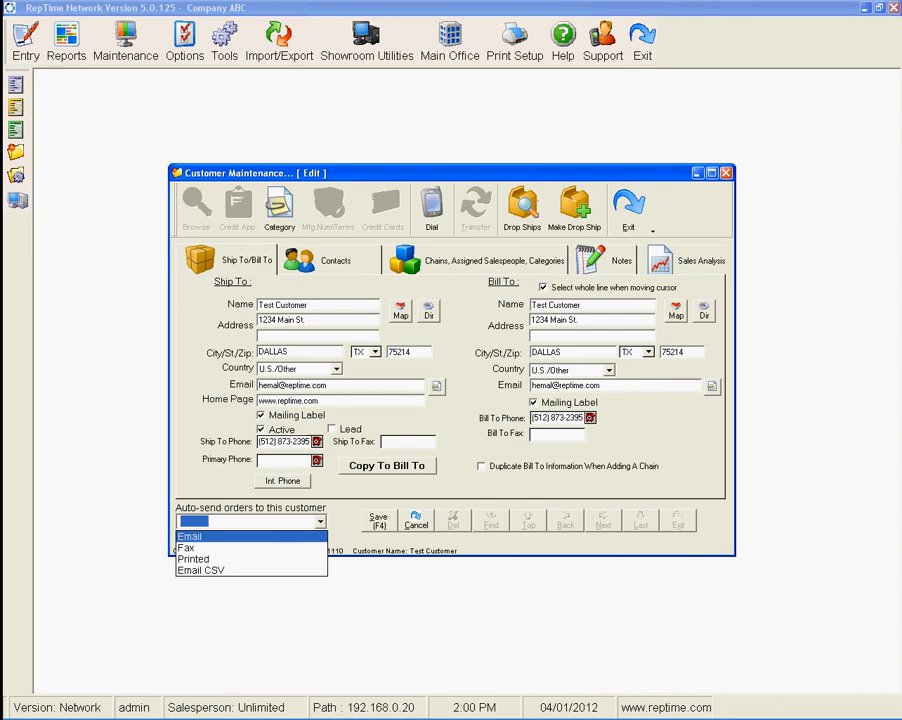
key(Return)
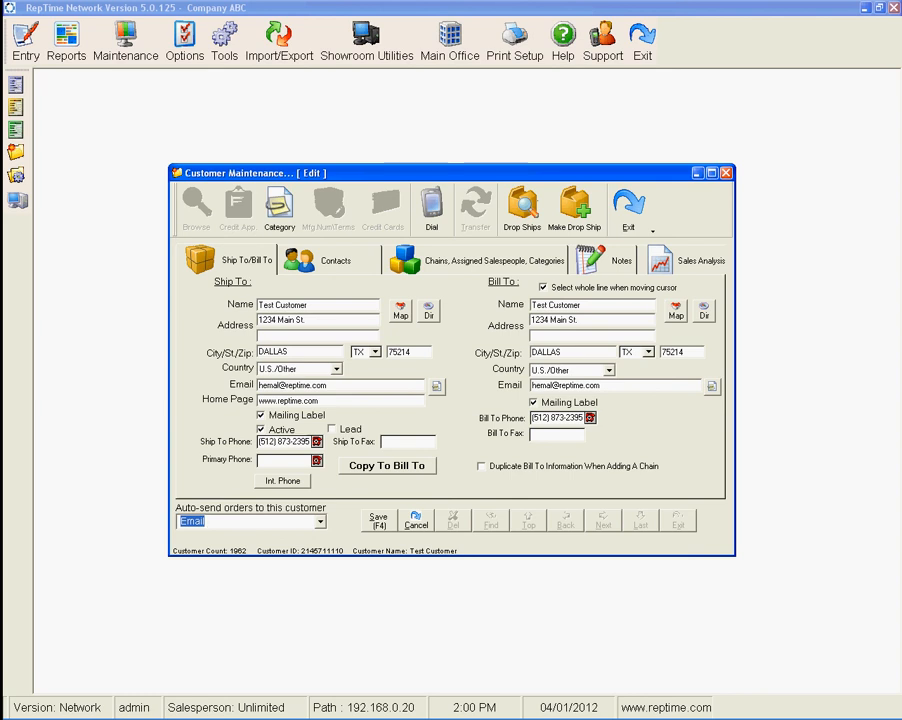
click(409, 442)
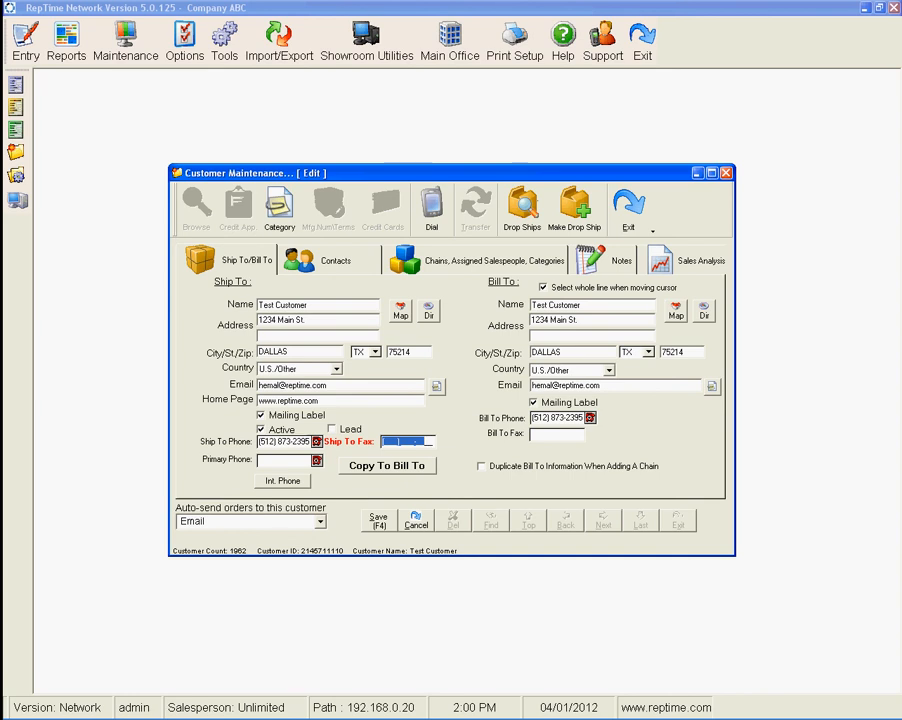
click(320, 522)
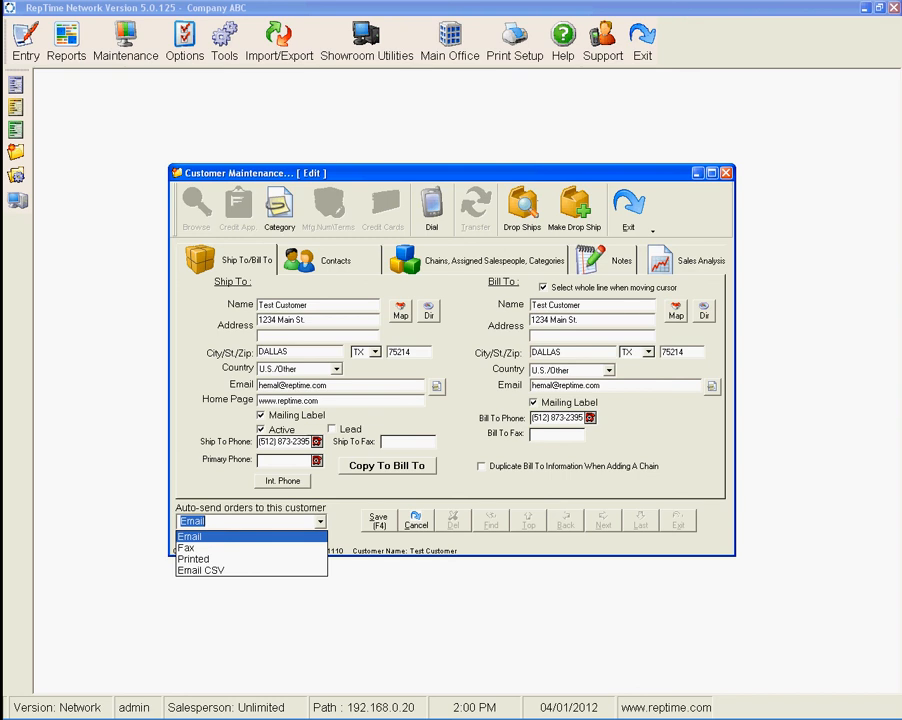
click(200, 548)
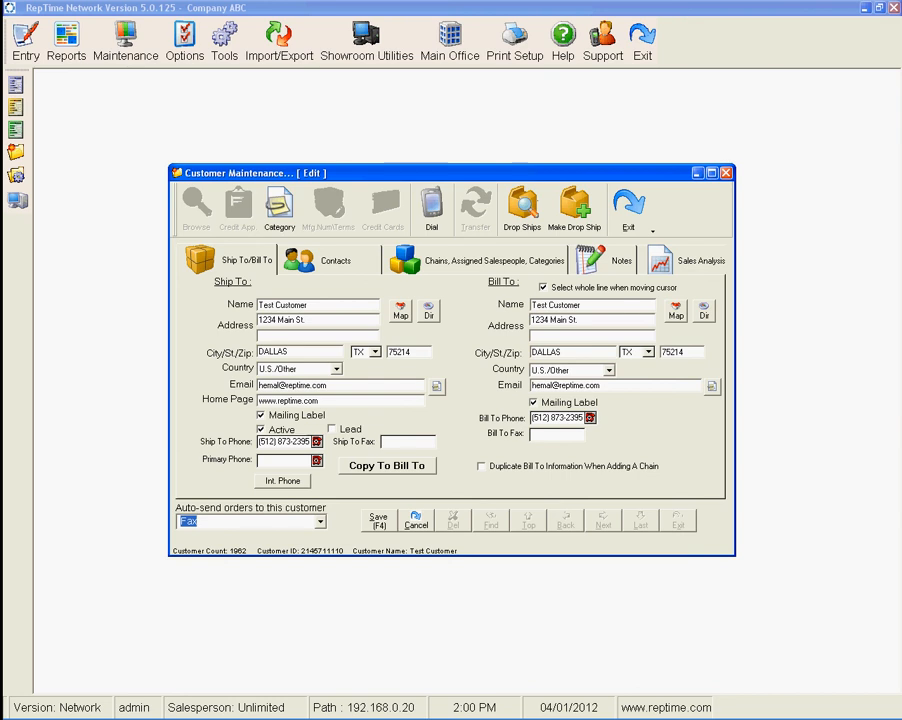
click(320, 522)
click(190, 537)
drag(259, 385, 327, 385)
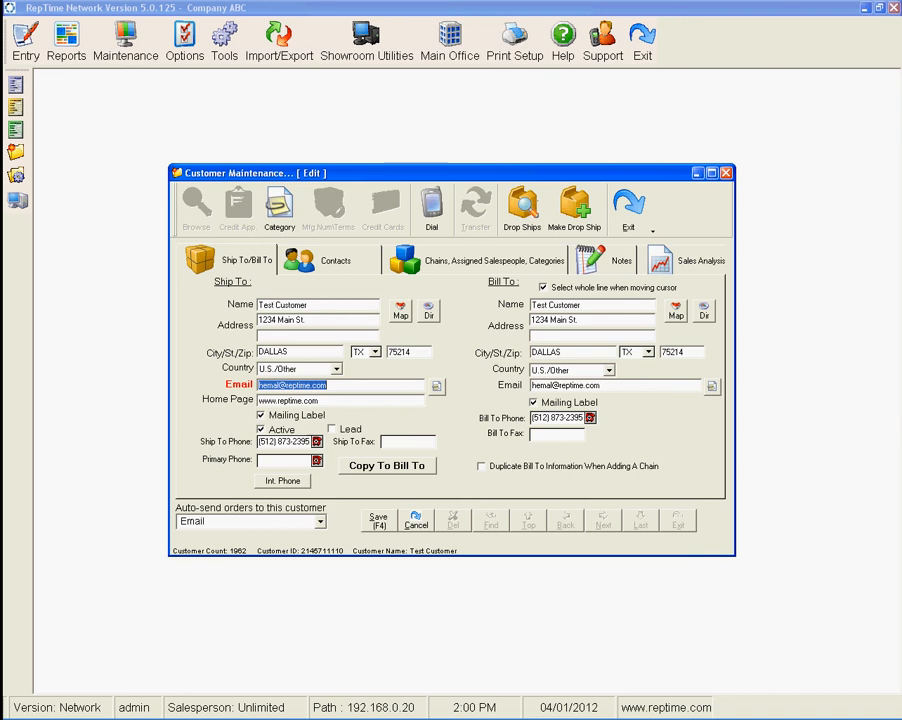
key(F4)
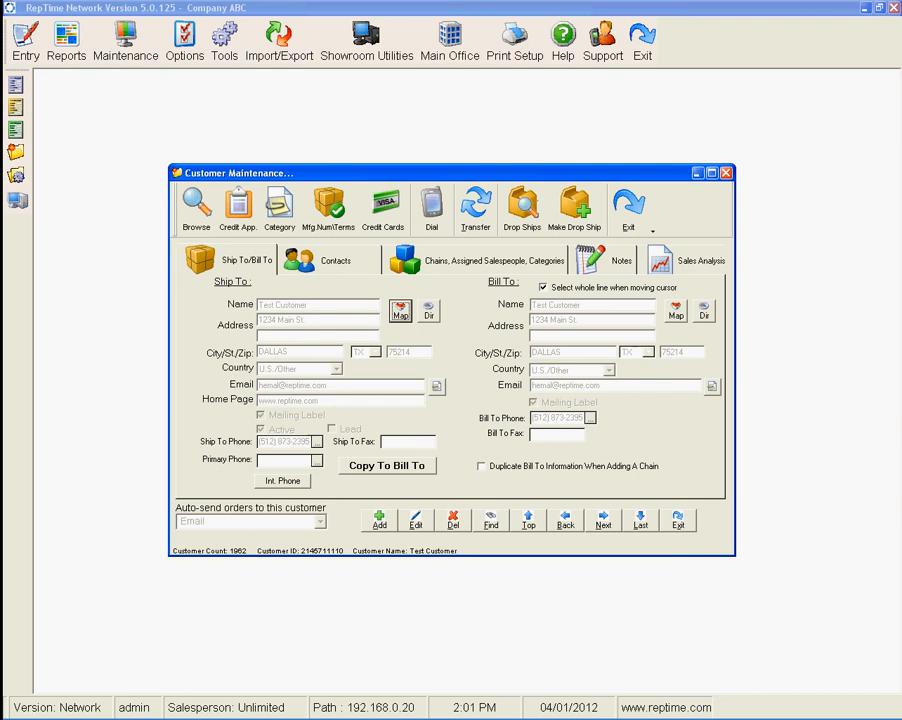
click(677, 520)
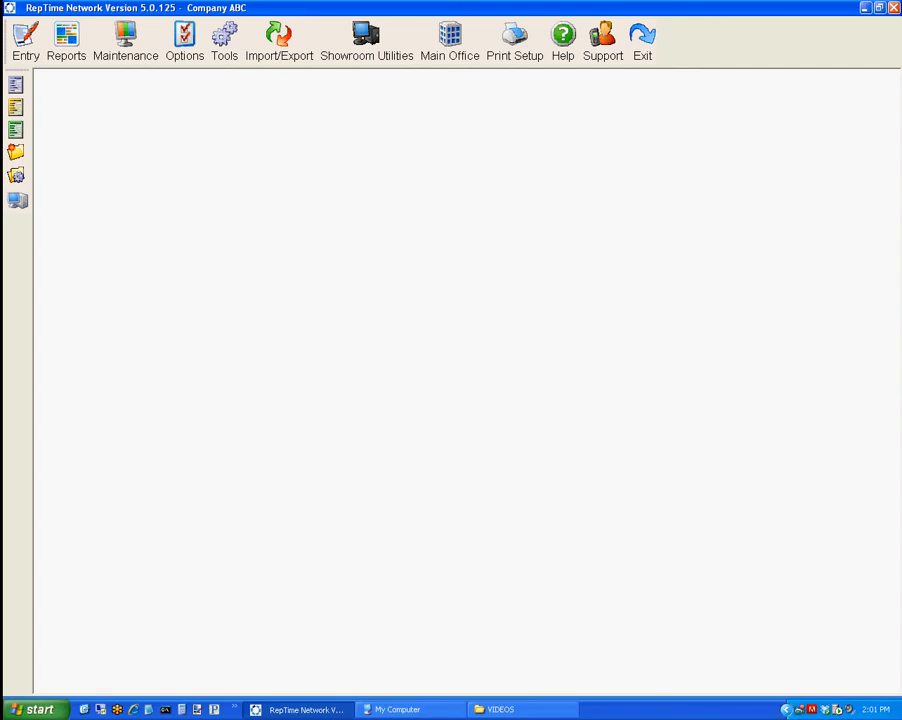